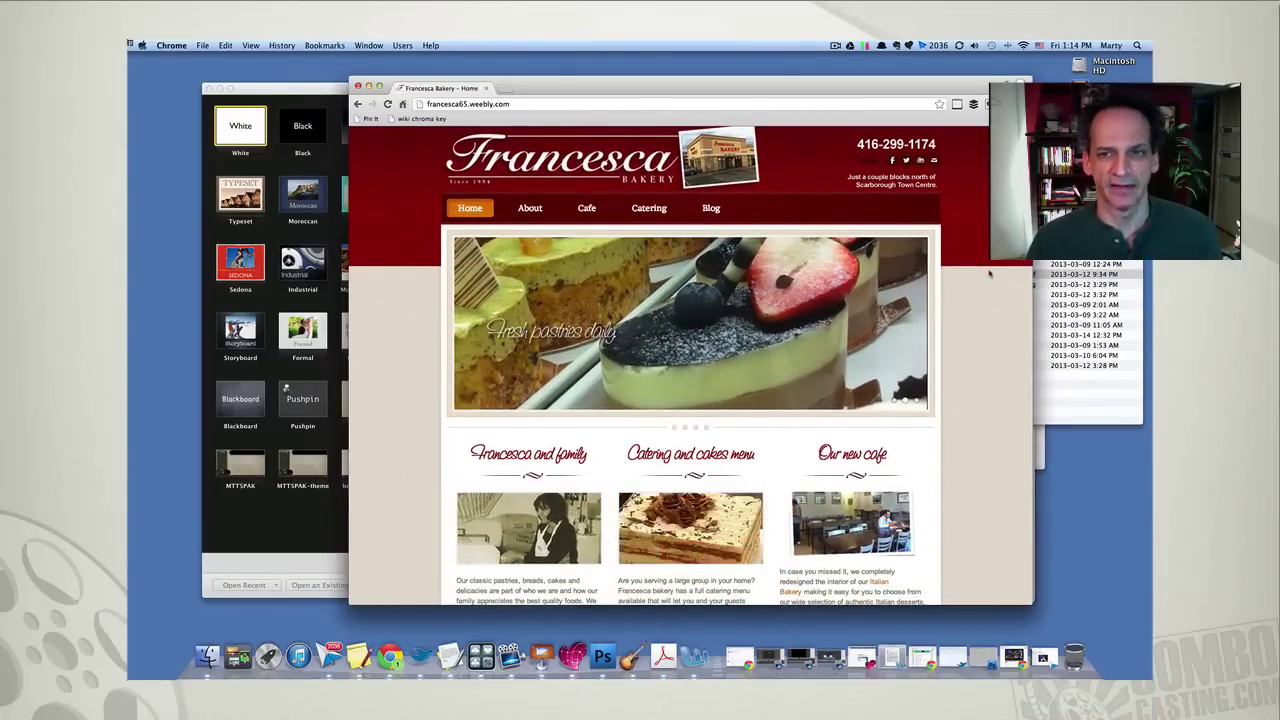
Widen and reposition the browser window so the Francesca Bakery home page shows in full.
{"action": "left_click_drag", "start_coordinate": [1032, 285], "coordinate": [1123, 283]}
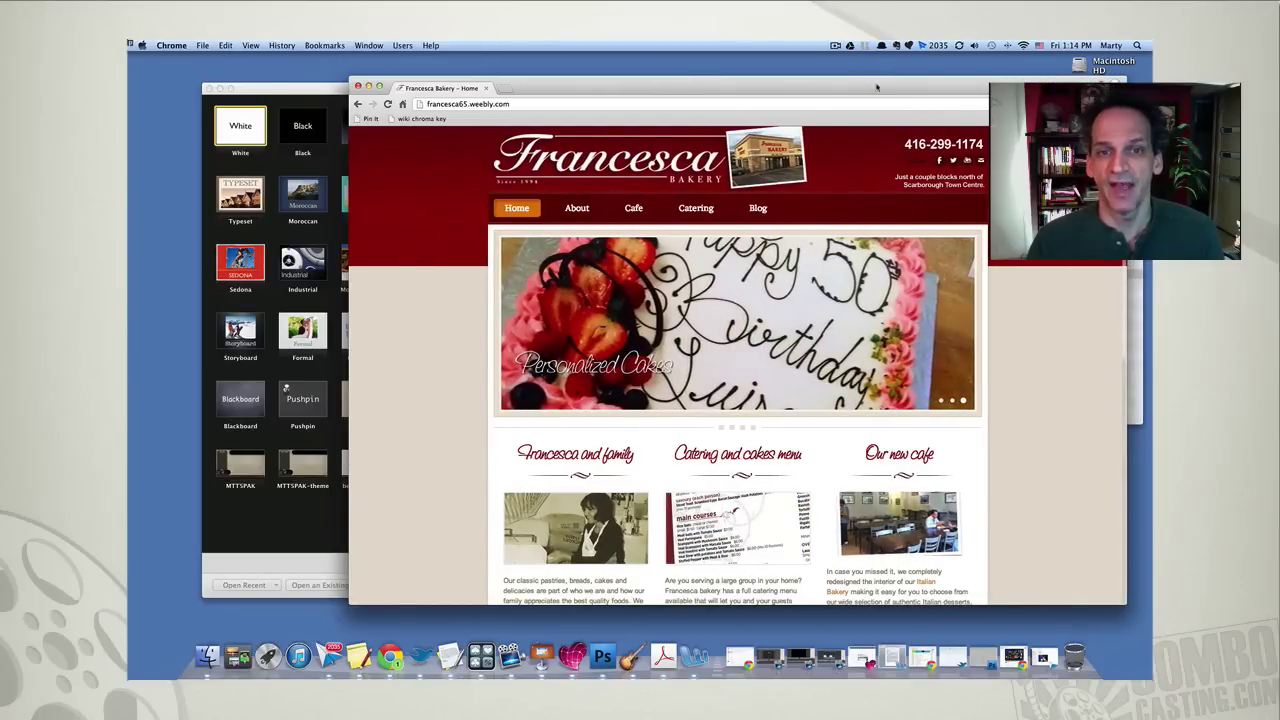
{"action": "left_click_drag", "start_coordinate": [877, 88], "coordinate": [732, 82]}
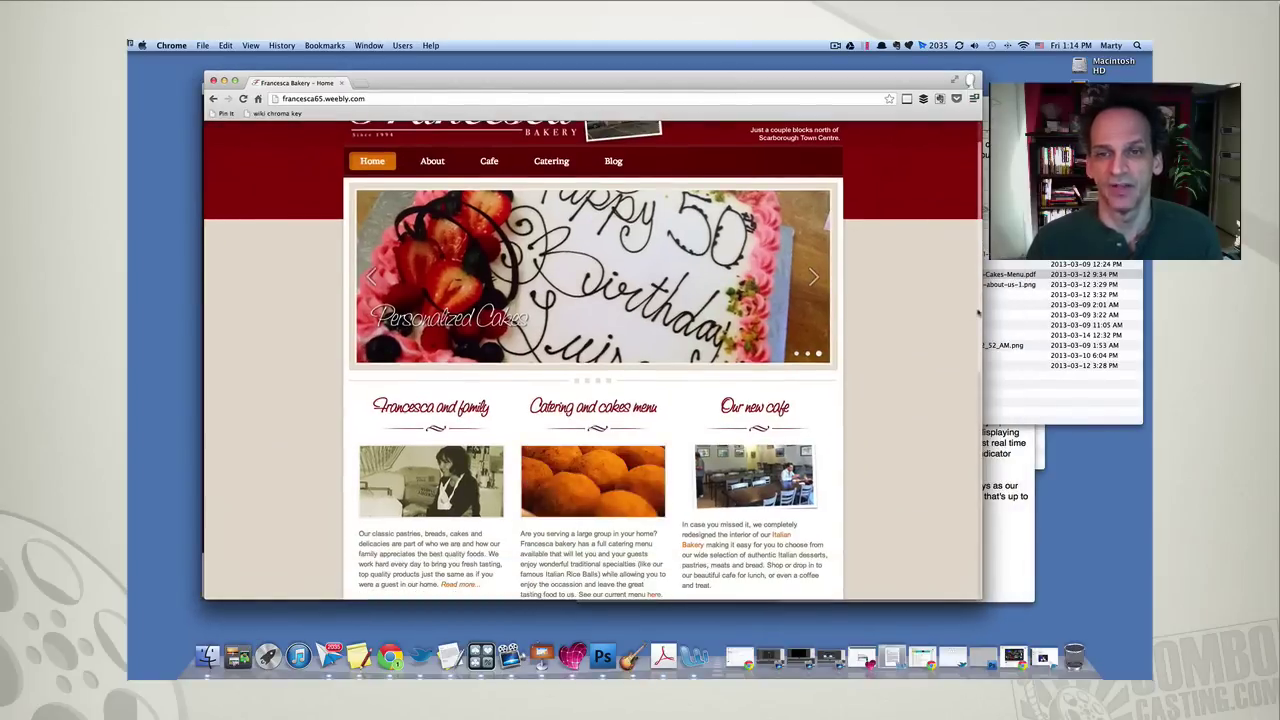
{"action": "left_click_drag", "start_coordinate": [979, 313], "coordinate": [1118, 318]}
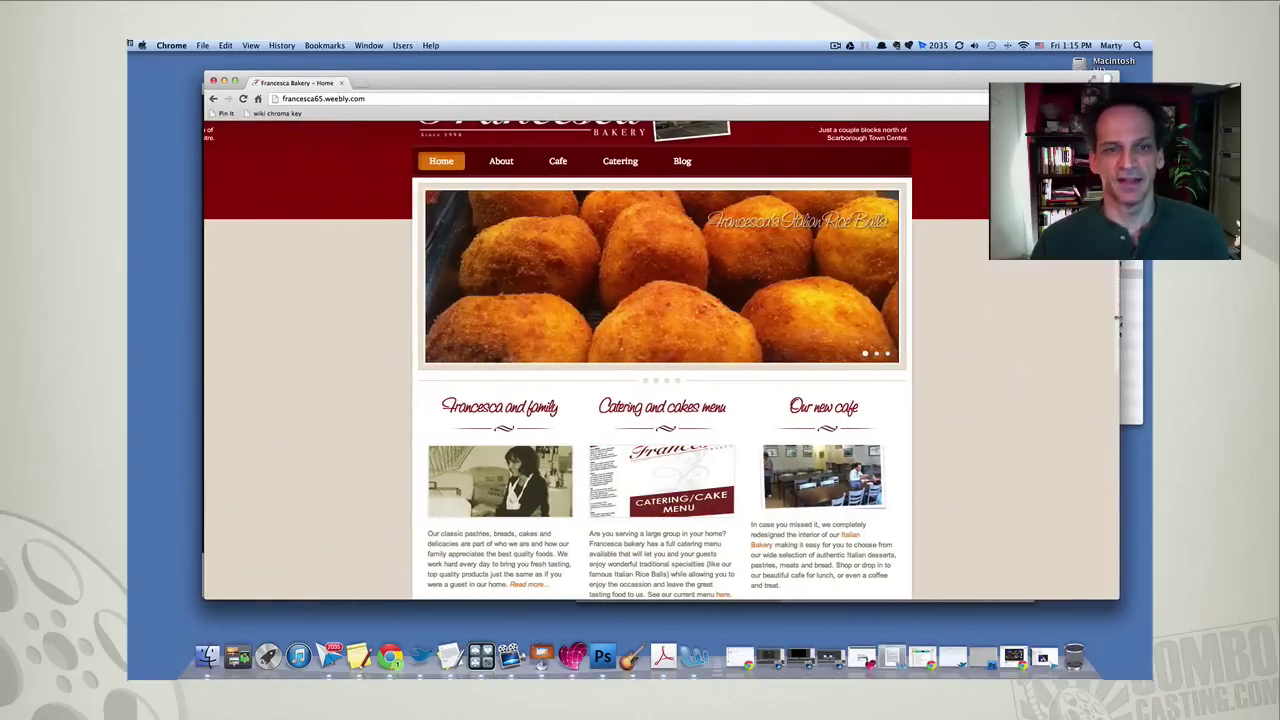
Look through the Francesca Bakery home page and Italian cookies page, and open the Catering page.
{"action": "scroll", "coordinate": [1017, 320], "scroll_direction": "up", "scroll_amount": 2}
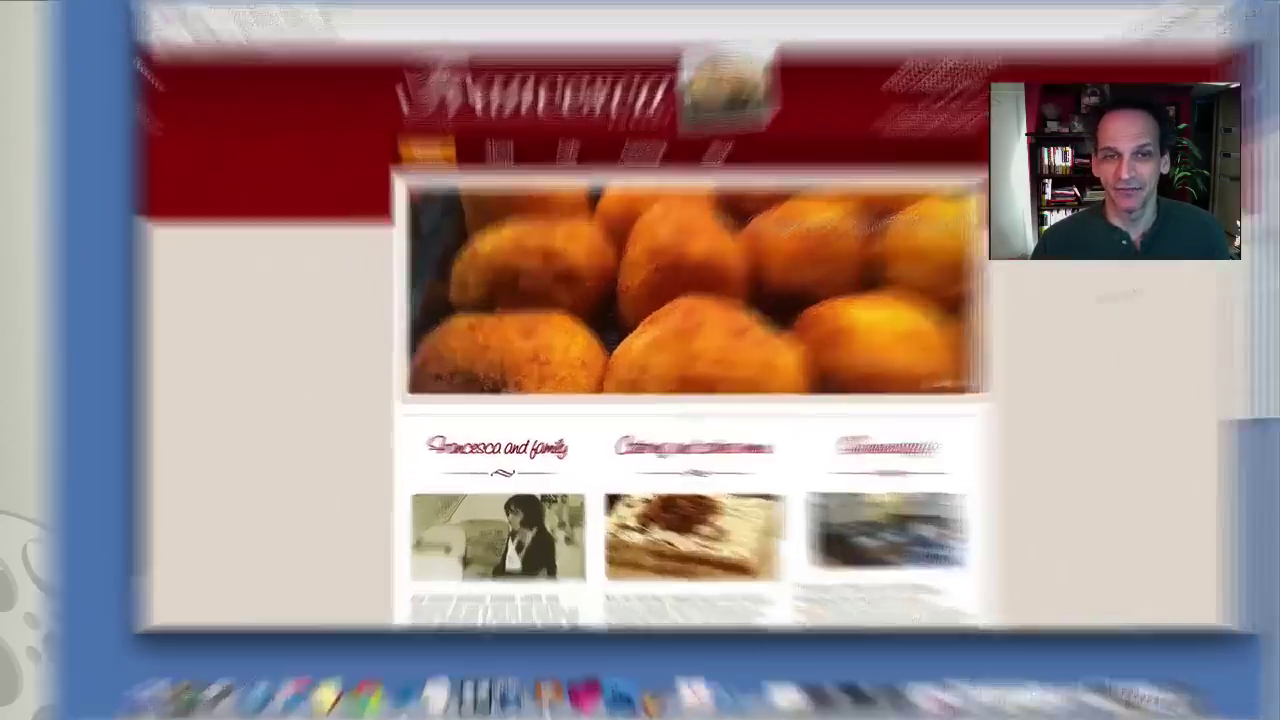
{"action": "scroll", "coordinate": [640, 400], "scroll_direction": "down", "scroll_amount": 10}
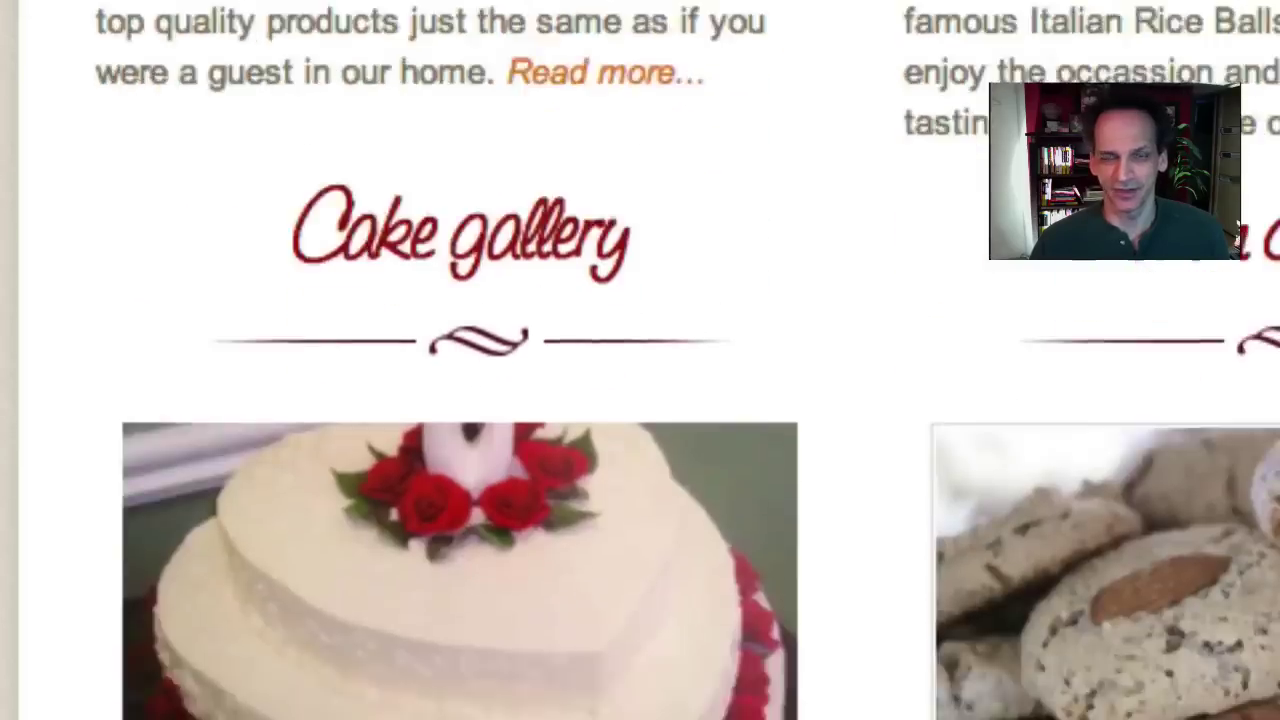
{"action": "scroll", "coordinate": [640, 400], "scroll_direction": "down", "scroll_amount": 10}
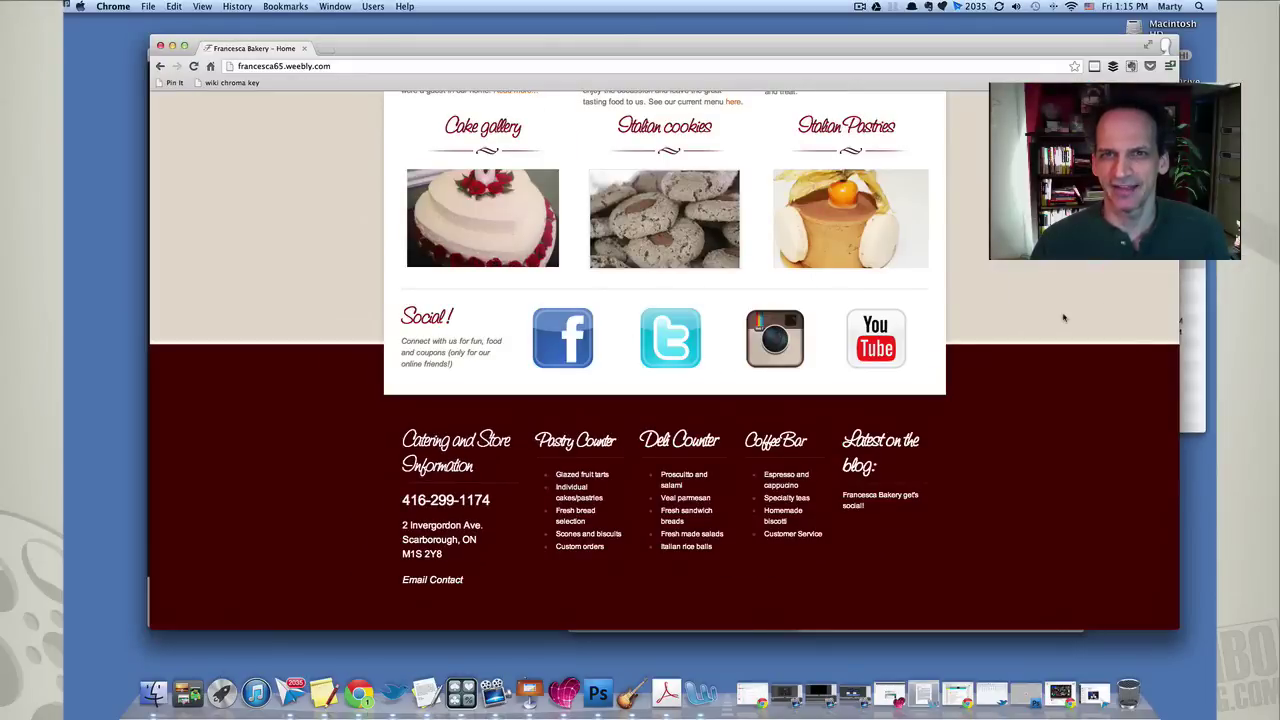
{"action": "scroll", "coordinate": [1063, 318], "scroll_direction": "up", "scroll_amount": 20}
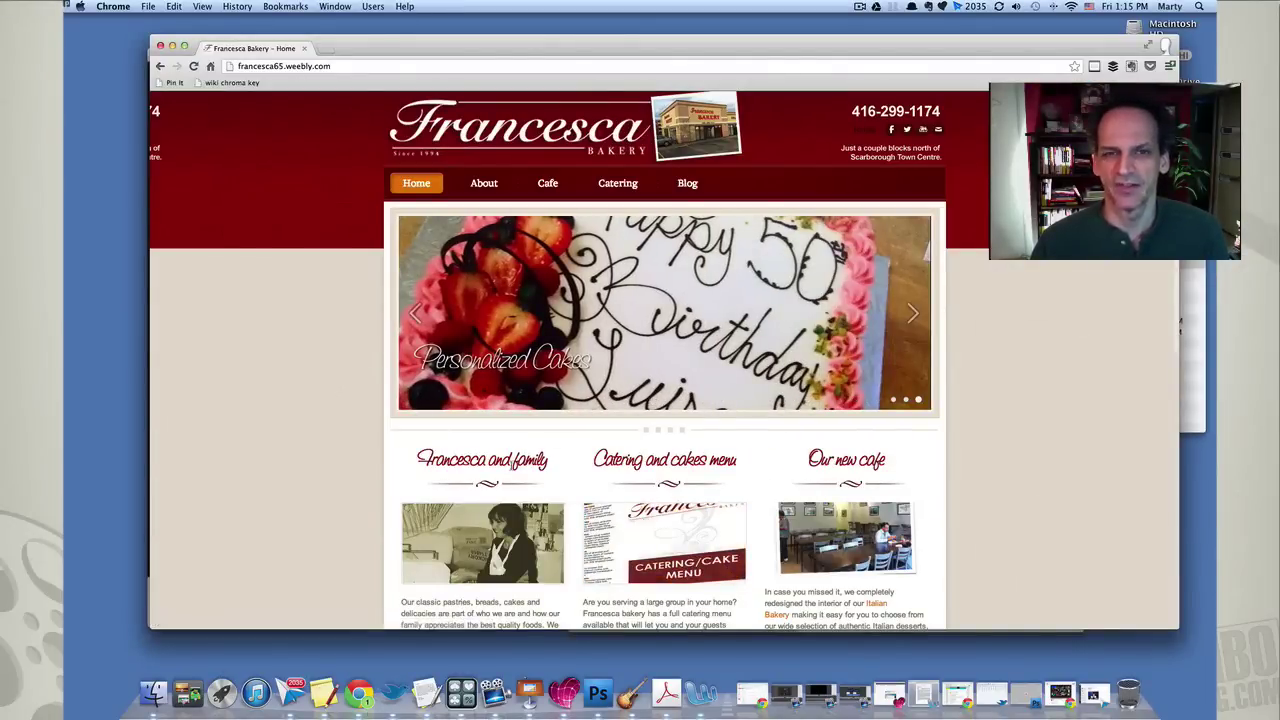
{"action": "scroll", "coordinate": [483, 445], "scroll_direction": "down", "scroll_amount": 8}
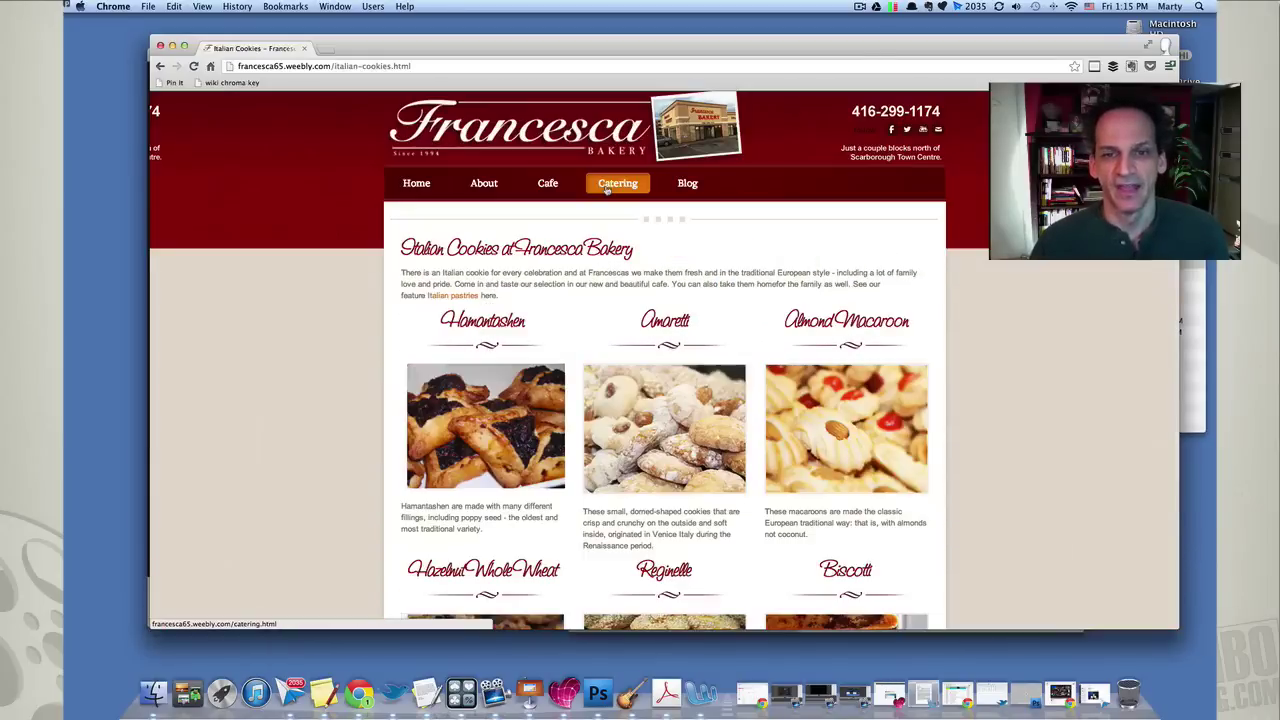
{"action": "left_click", "coordinate": [609, 190]}
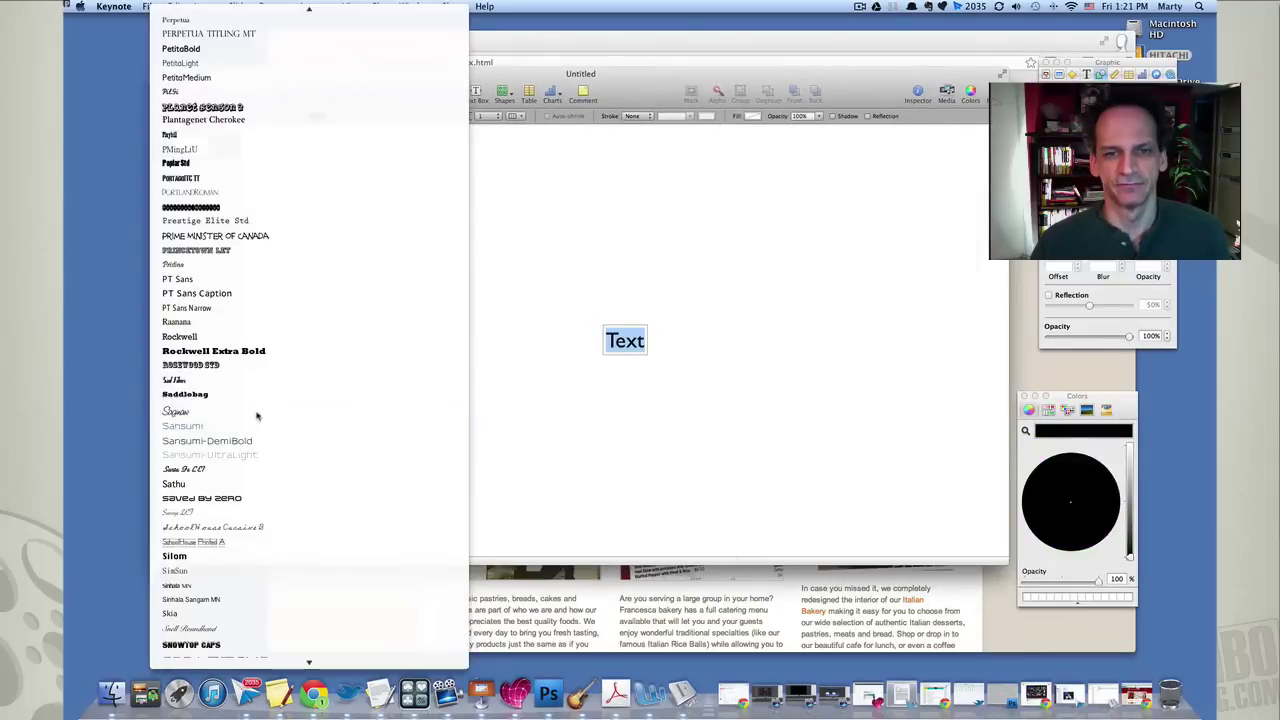
Set the slide's text box to the Saginaw font and replace its text with "Francesca Bakery".
{"action": "left_click", "coordinate": [257, 414]}
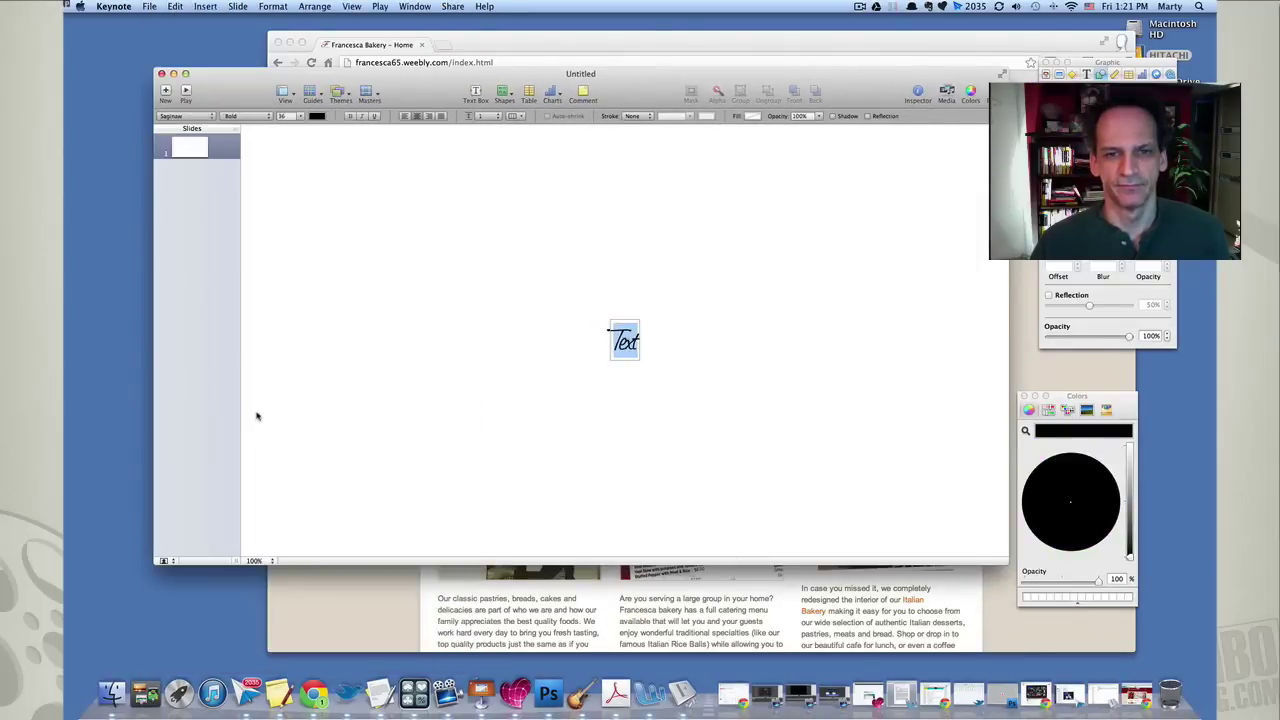
{"action": "type", "text": "F"}
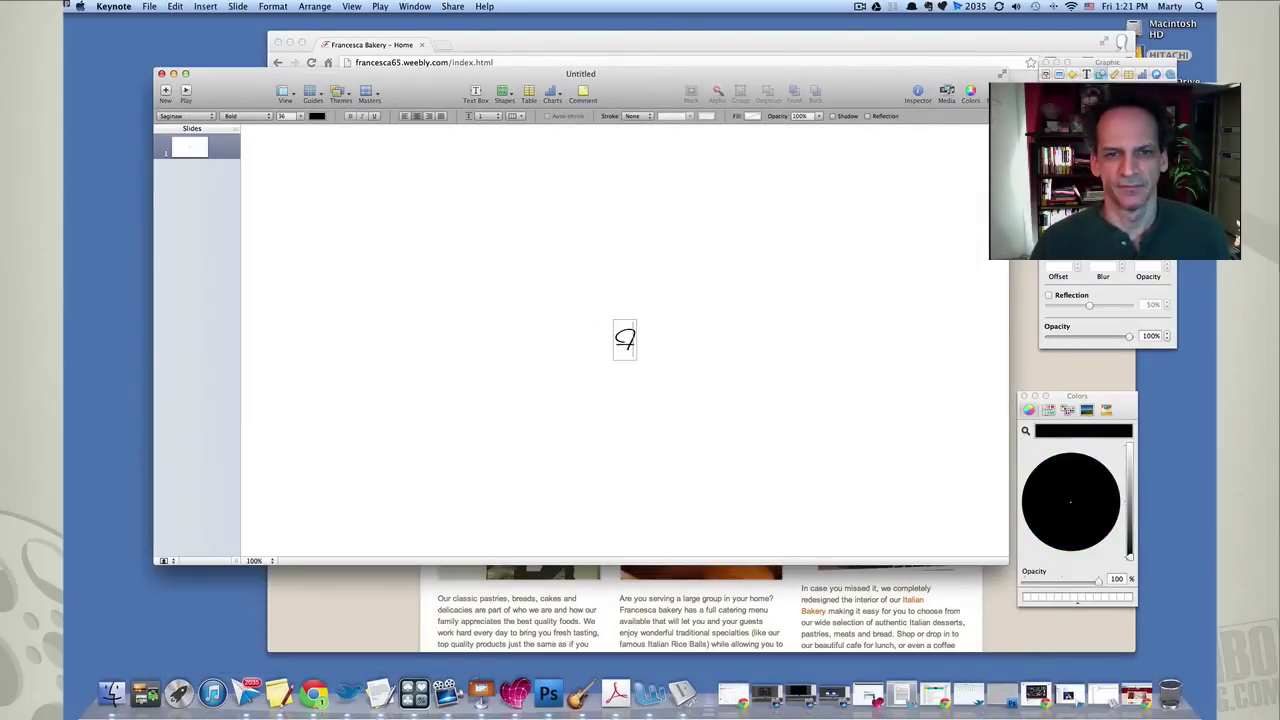
{"action": "type", "text": "rances"}
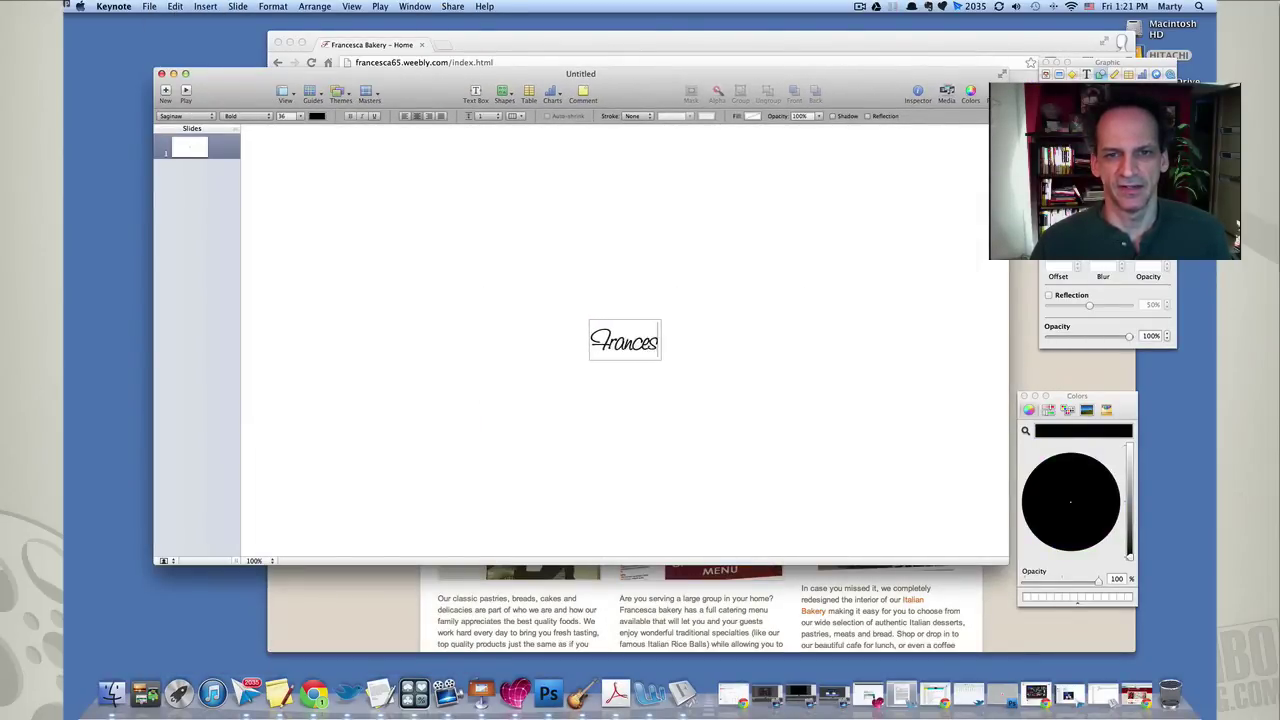
{"action": "type", "text": "ca Bakery"}
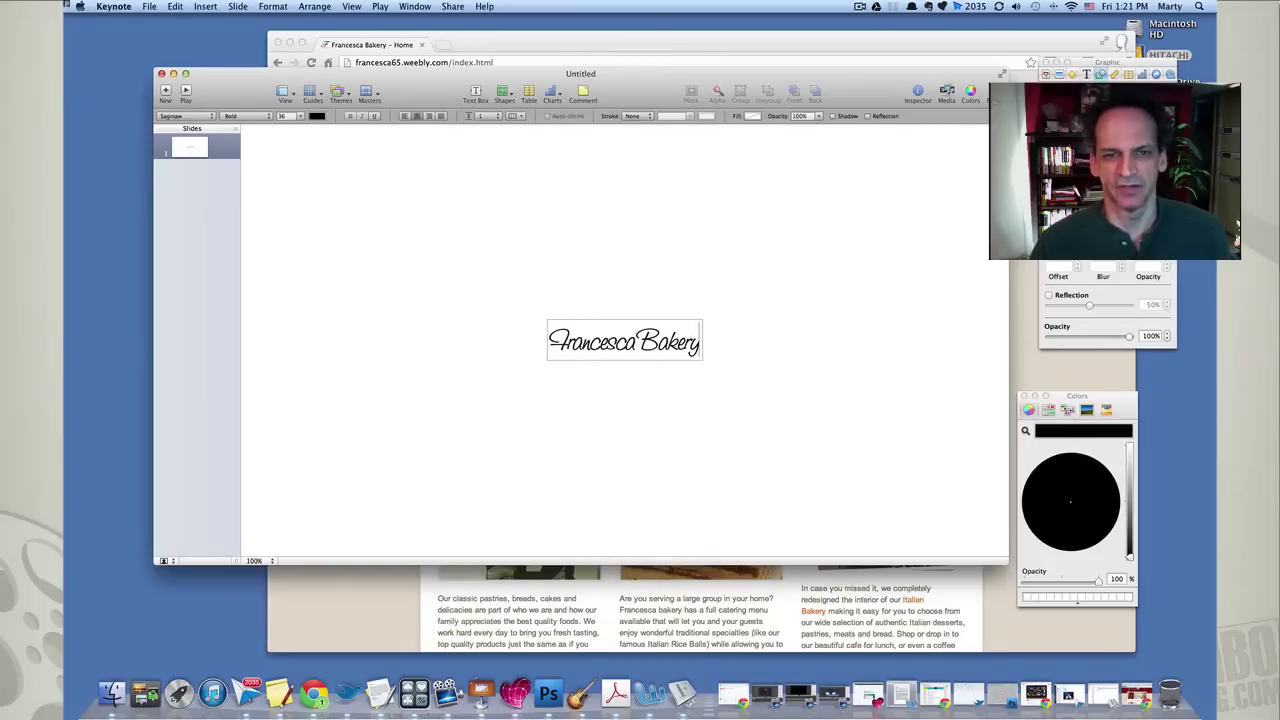
{"action": "left_click", "coordinate": [749, 367]}
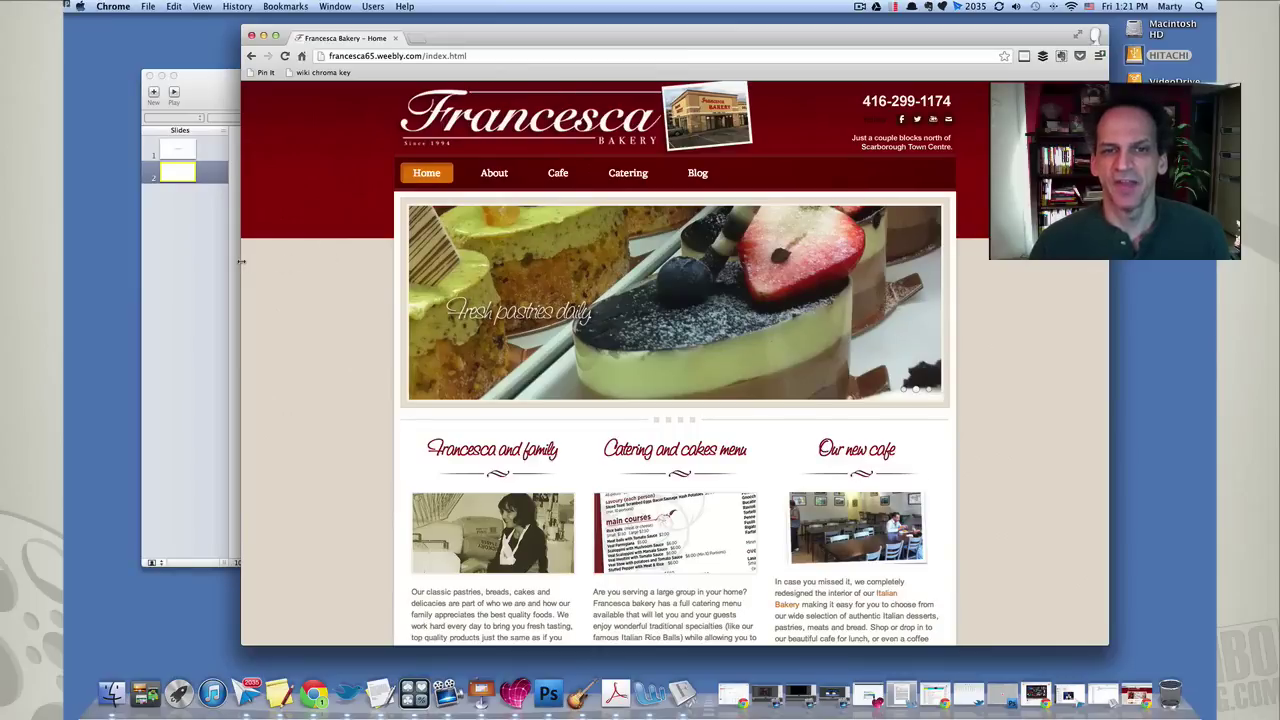
Stretch the Chrome window far beyond the screen width to expose a large empty area of the bakery site's background.
{"action": "left_click_drag", "start_coordinate": [241, 262], "coordinate": [97, 252]}
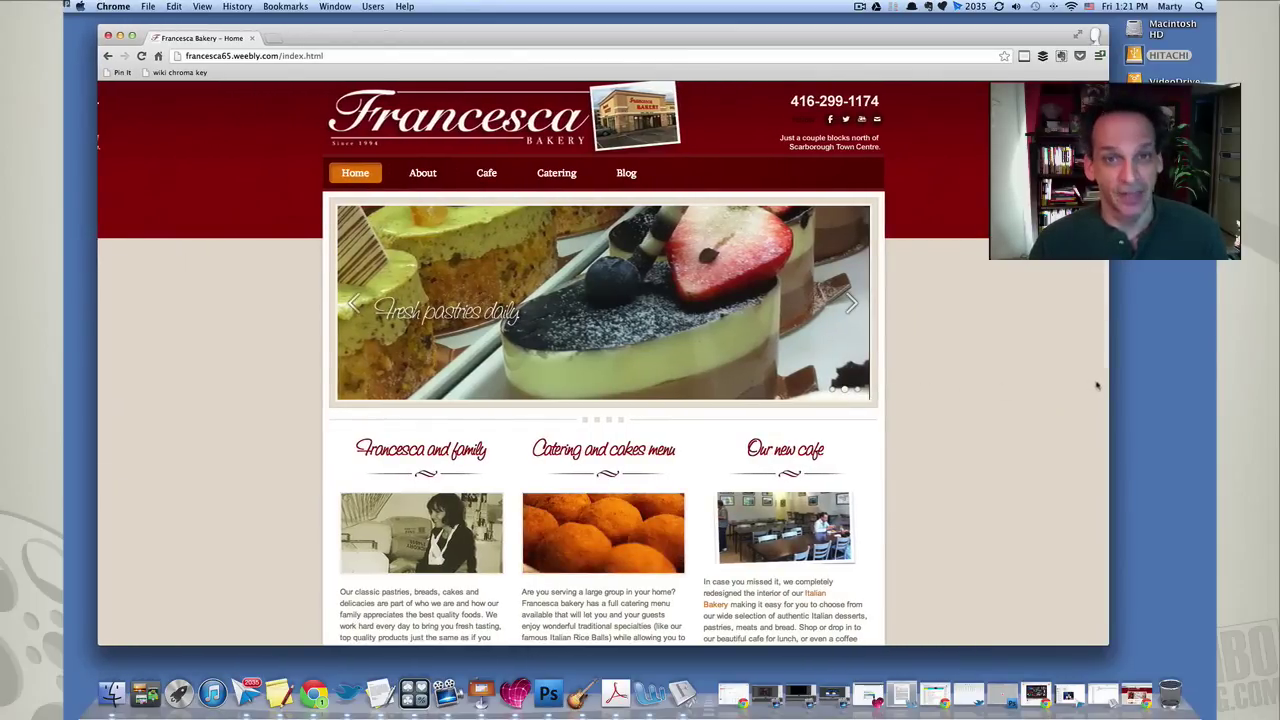
{"action": "left_click_drag", "start_coordinate": [1108, 384], "coordinate": [1214, 384]}
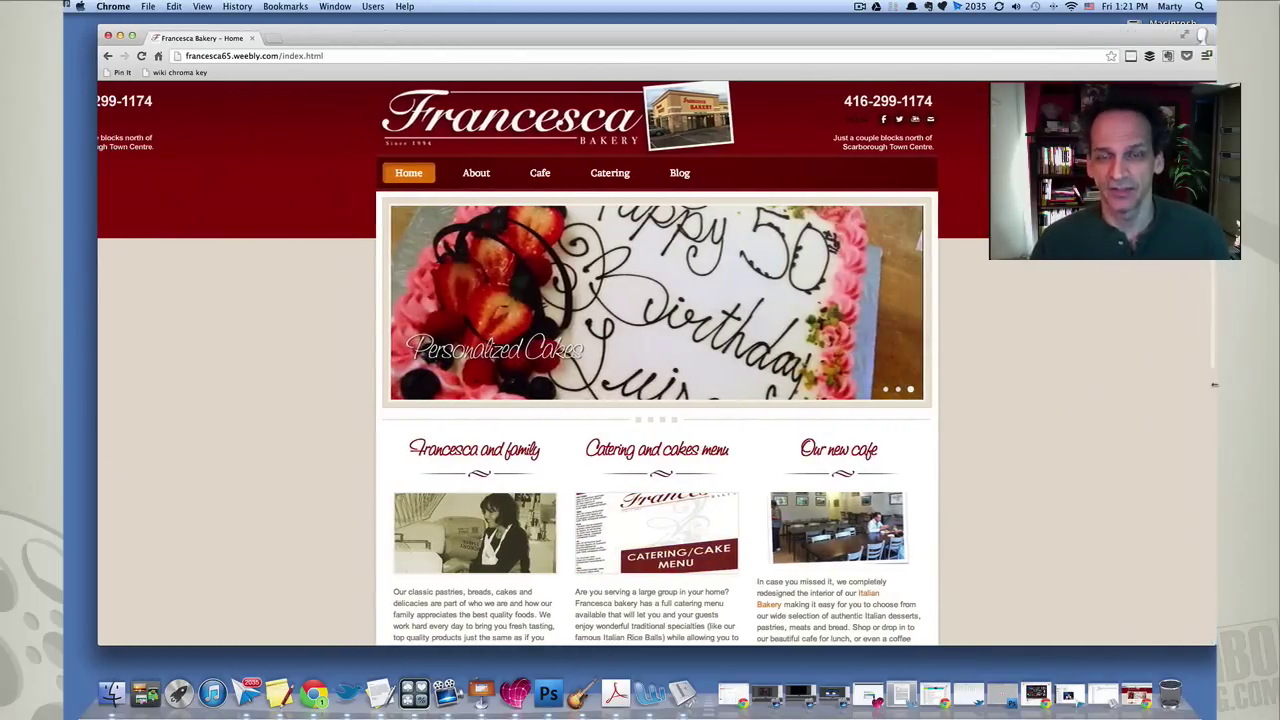
{"action": "left_click_drag", "start_coordinate": [1091, 38], "coordinate": [912, 31]}
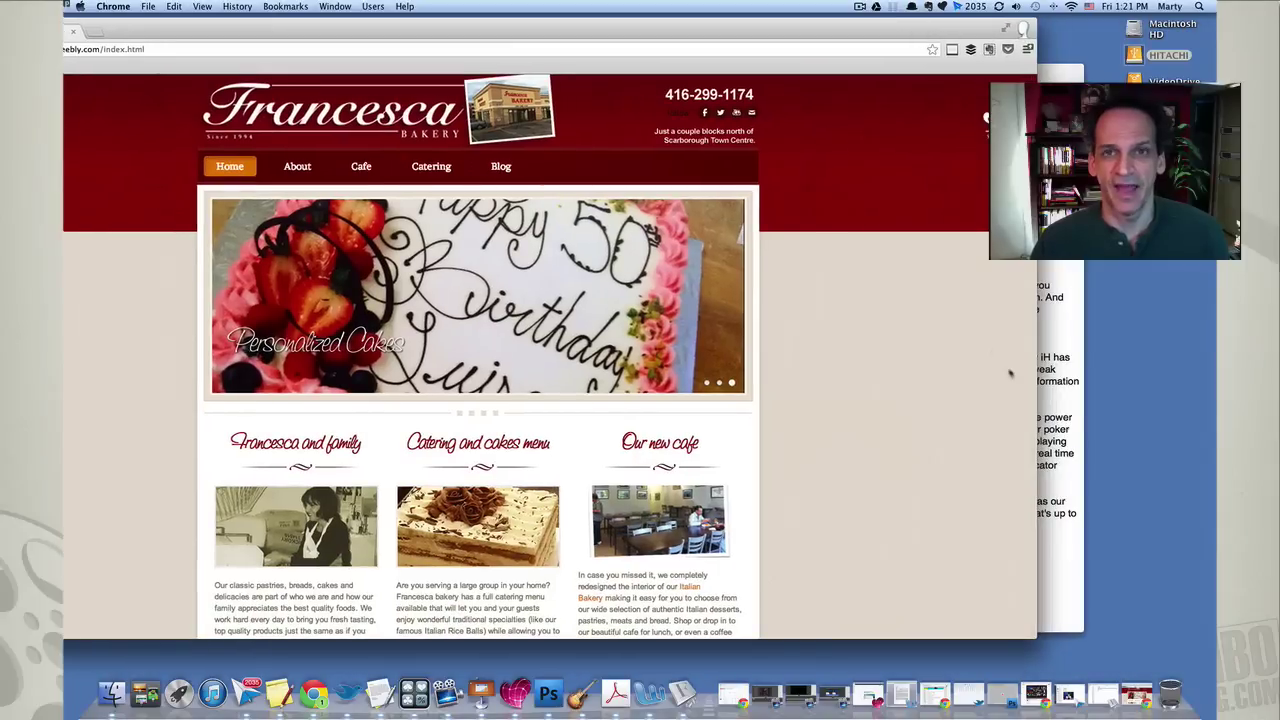
{"action": "left_click_drag", "start_coordinate": [1039, 377], "coordinate": [1215, 376]}
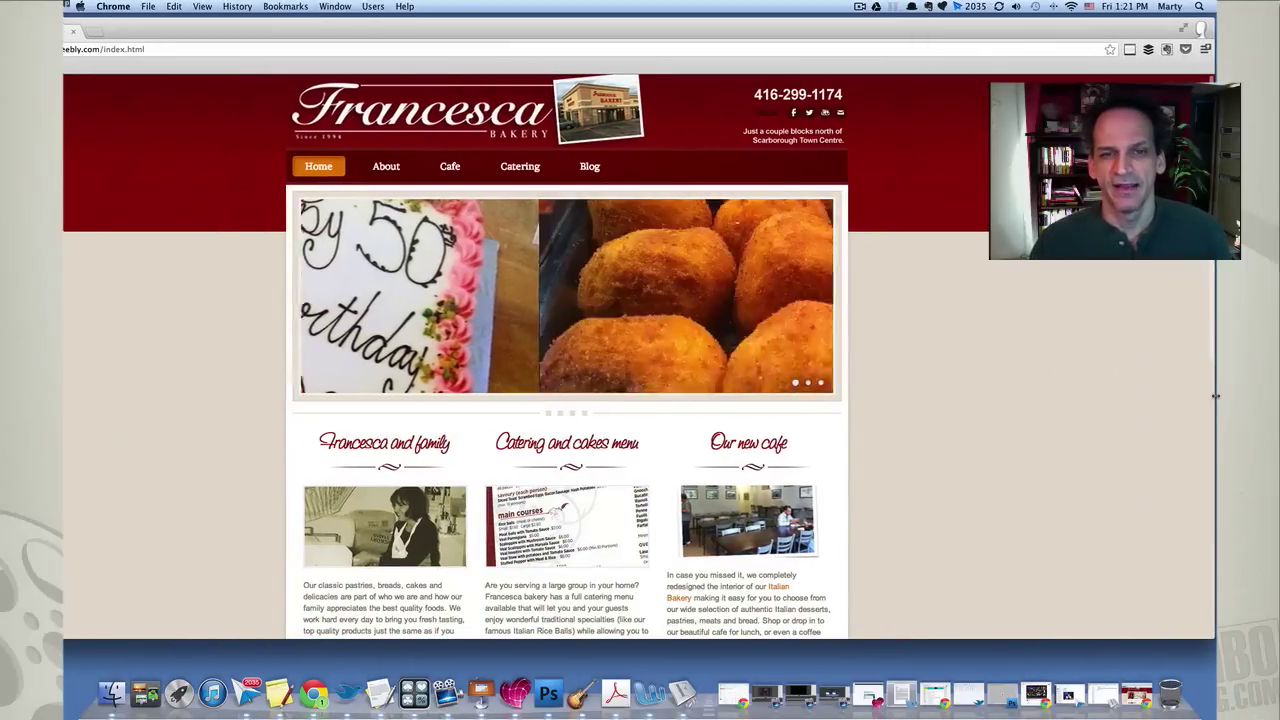
{"action": "left_click_drag", "start_coordinate": [1049, 46], "coordinate": [675, 43]}
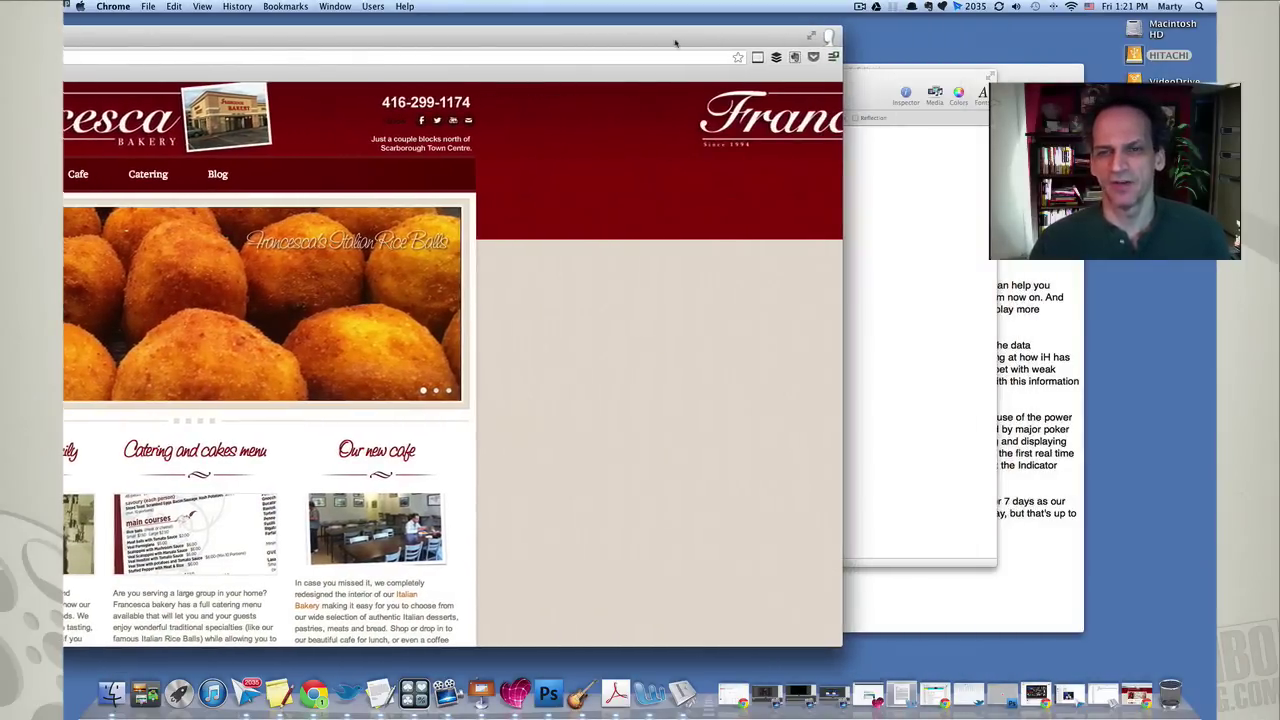
{"action": "left_click_drag", "start_coordinate": [843, 356], "coordinate": [1197, 394]}
{"action": "left_click_drag", "start_coordinate": [989, 39], "coordinate": [424, 47]}
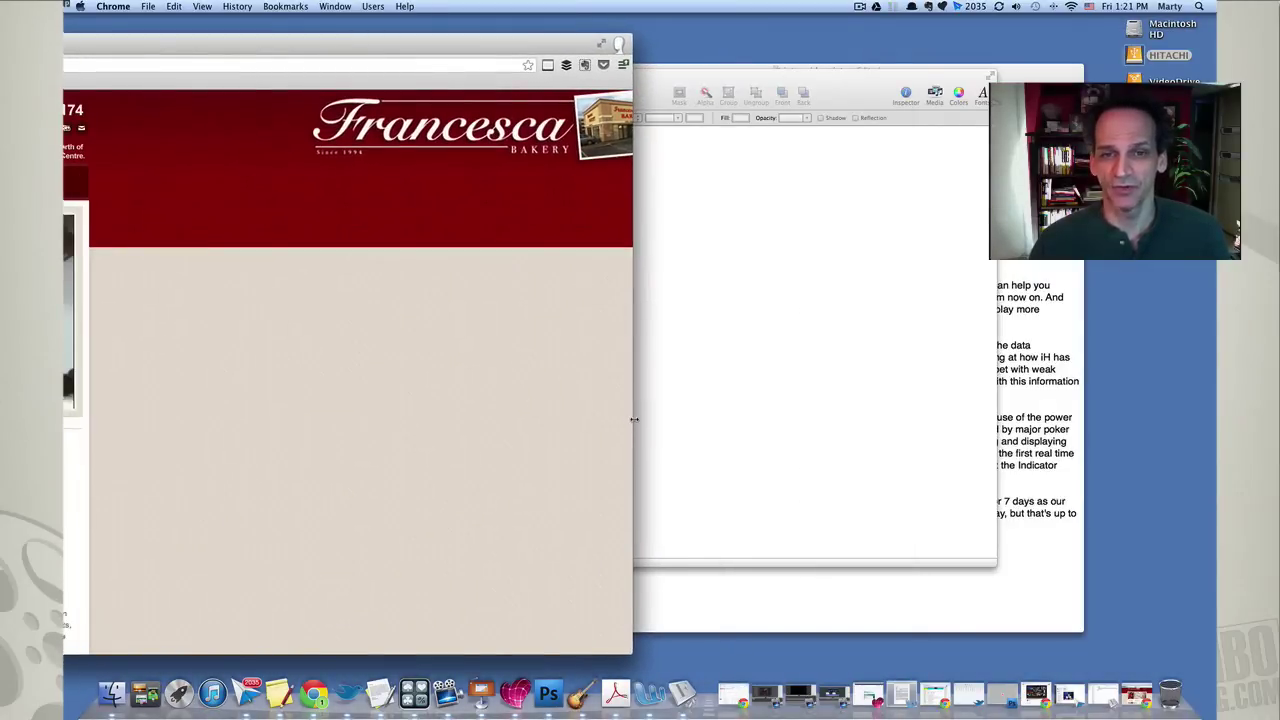
{"action": "left_click_drag", "start_coordinate": [634, 419], "coordinate": [1149, 480]}
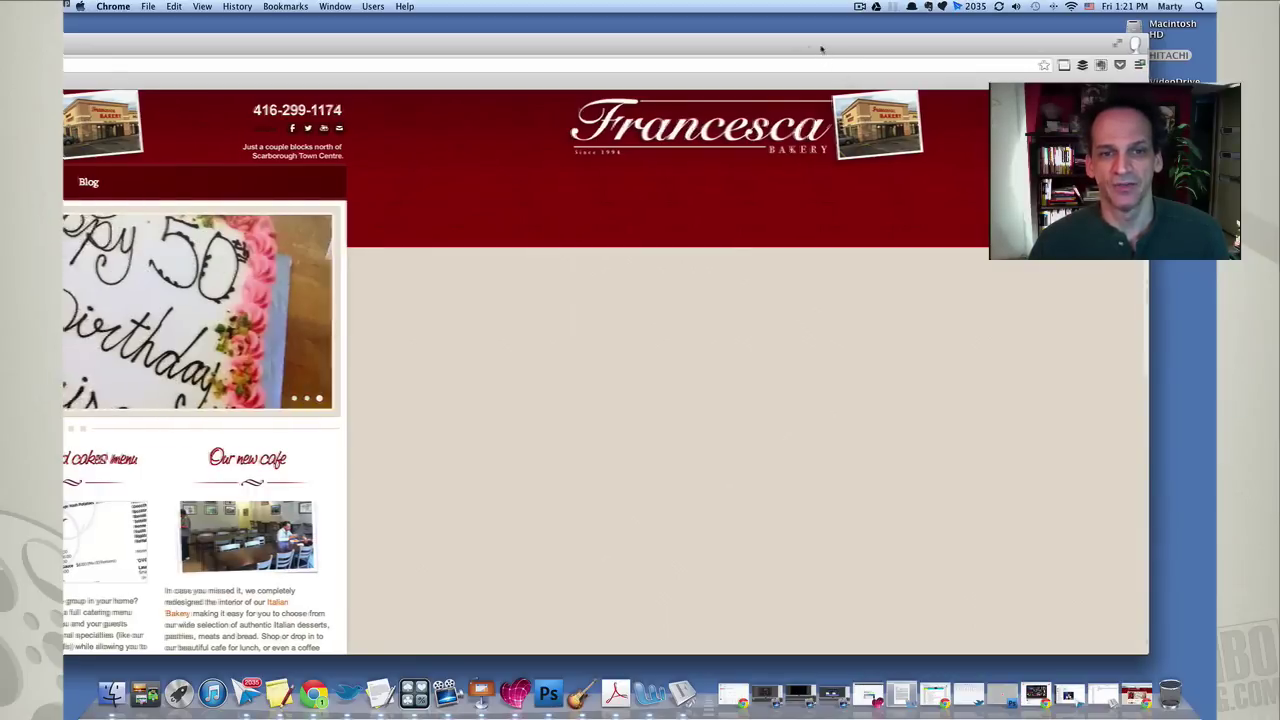
Take a Skitch screen snap of the empty beige page background, about 1284 by 681 px.
{"action": "left_click", "coordinate": [515, 692]}
{"action": "left_click", "coordinate": [419, 113]}
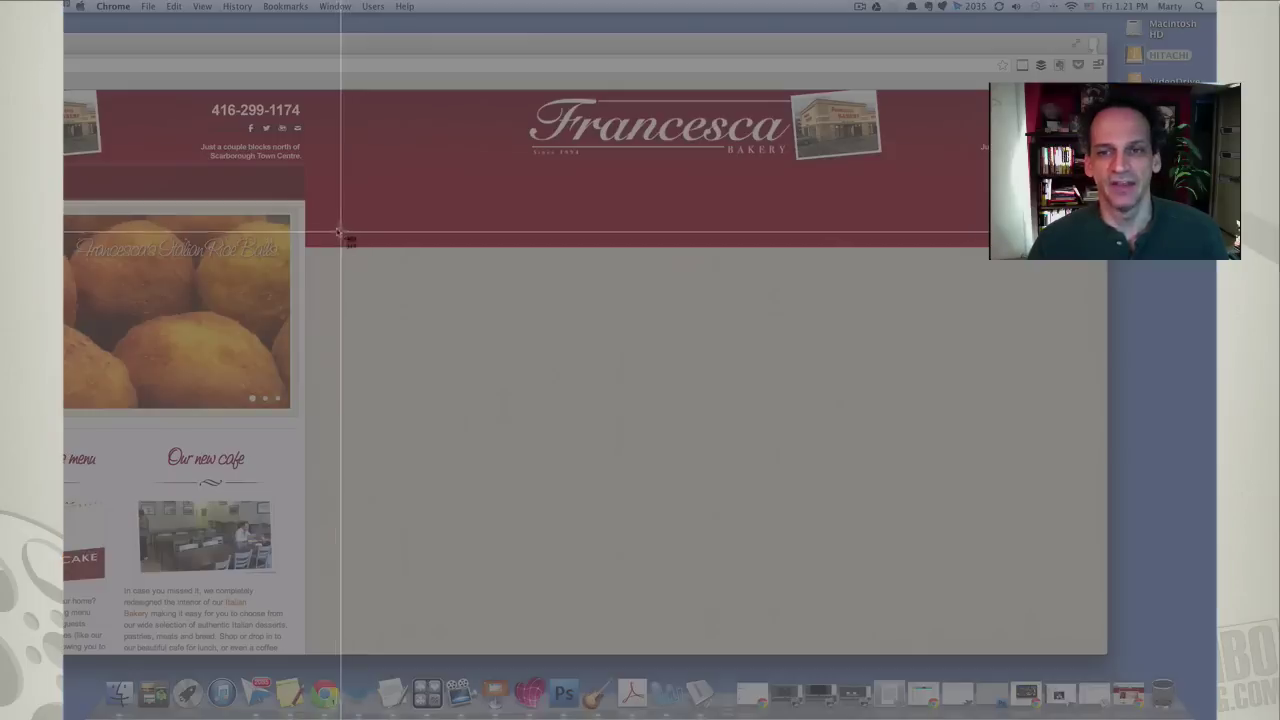
{"action": "left_click_drag", "start_coordinate": [310, 250], "coordinate": [1084, 651]}
{"action": "left_click", "coordinate": [1079, 647]}
Place the beige capture on Keynote slide 2, align it with the slide's upper-left corner and stretch it to cover the slide.
{"action": "left_click_drag", "start_coordinate": [419, 648], "coordinate": [801, 412]}
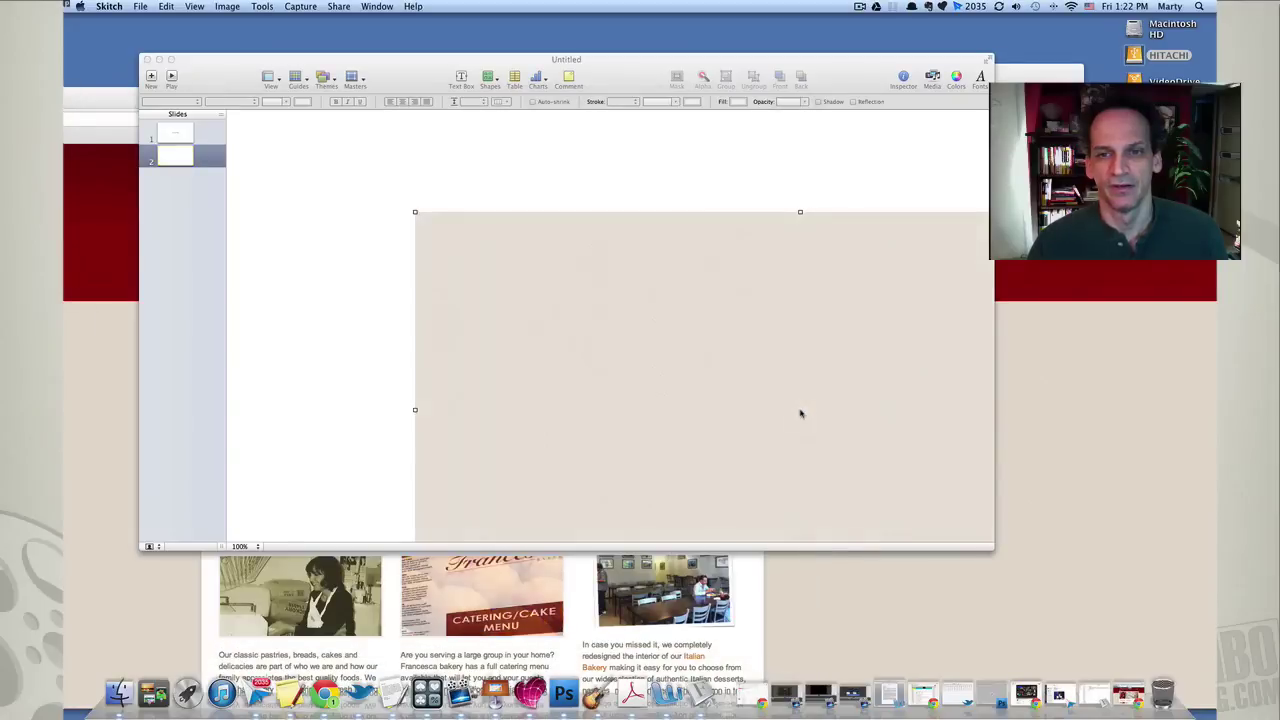
{"action": "left_click", "coordinate": [888, 418]}
{"action": "left_click_drag", "start_coordinate": [894, 426], "coordinate": [703, 326]}
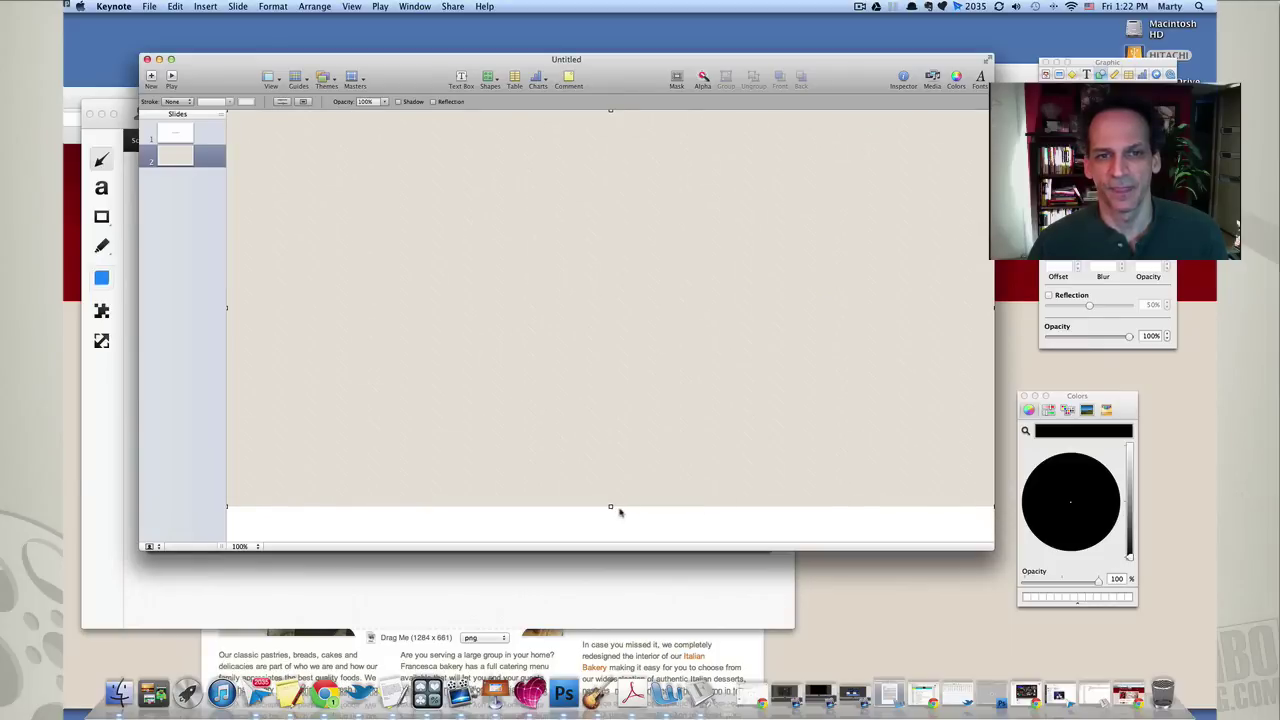
{"action": "left_click_drag", "start_coordinate": [610, 506], "coordinate": [609, 541]}
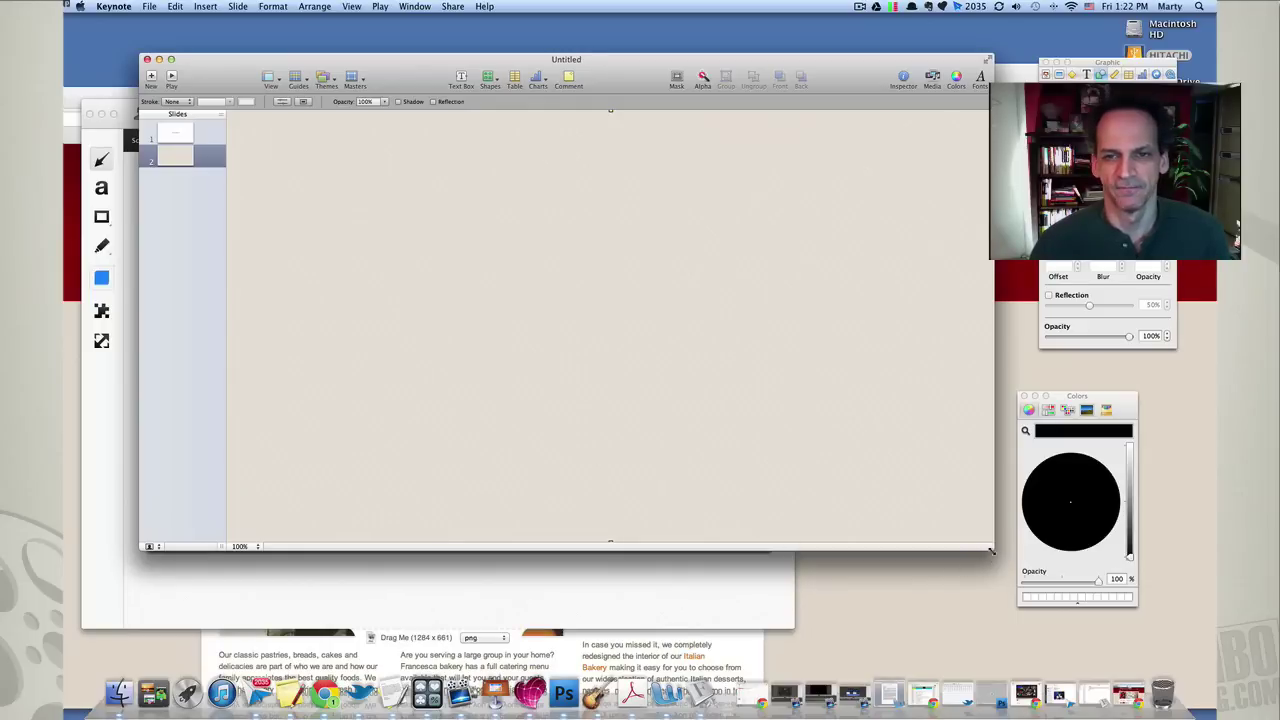
Enlarge and reposition the Keynote window to show space around the slide, and deselect the background image.
{"action": "left_click_drag", "start_coordinate": [993, 550], "coordinate": [1070, 612]}
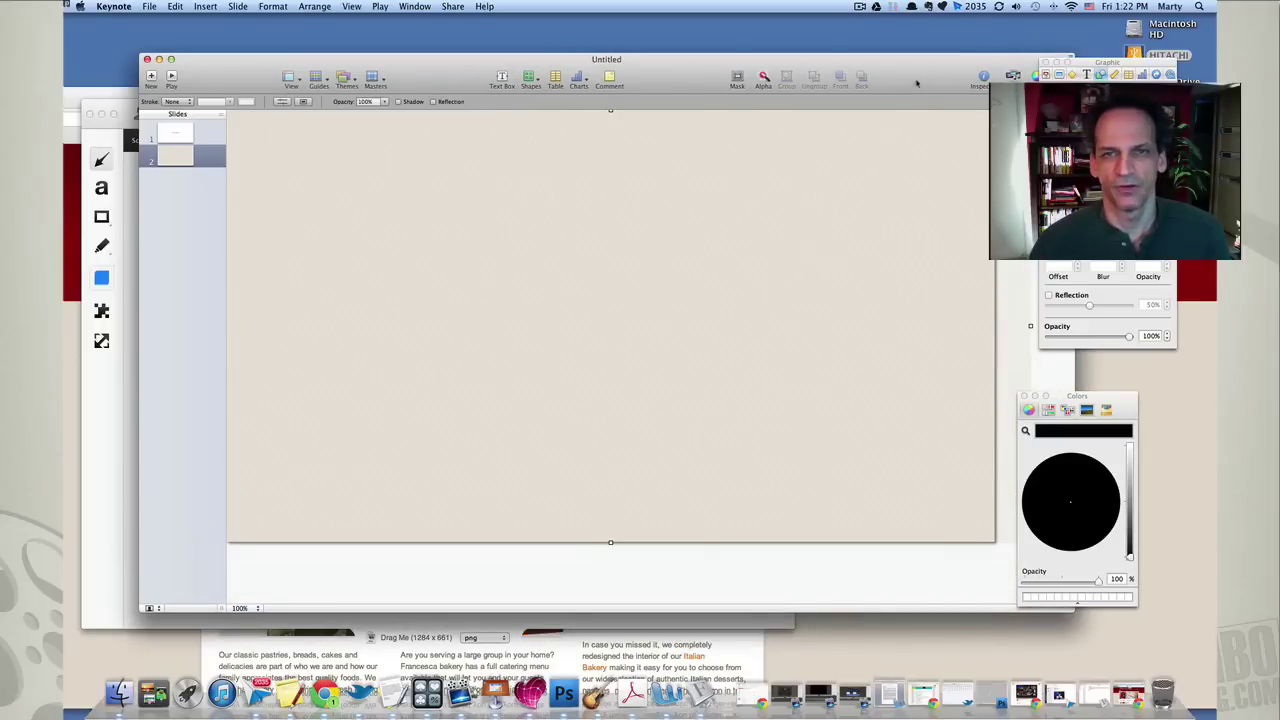
{"action": "left_click_drag", "start_coordinate": [916, 86], "coordinate": [851, 85]}
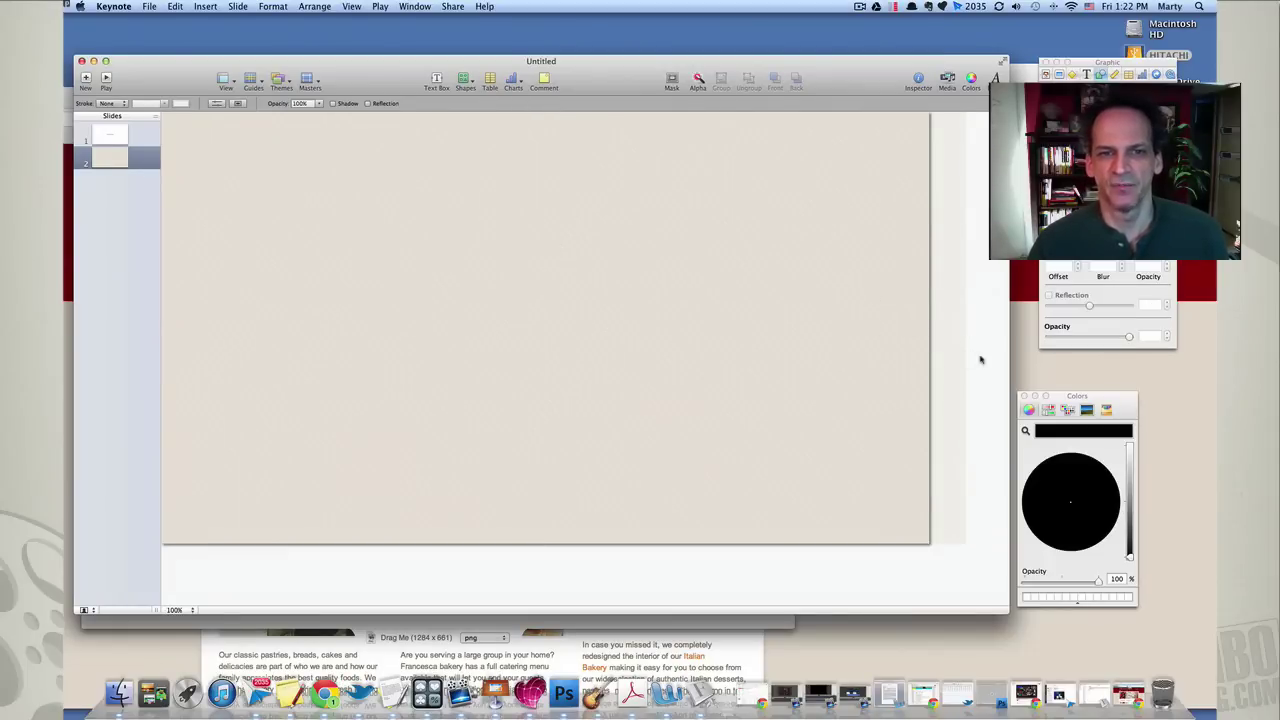
{"action": "left_click_drag", "start_coordinate": [636, 101], "coordinate": [654, 115]}
{"action": "left_click", "coordinate": [1001, 199]}
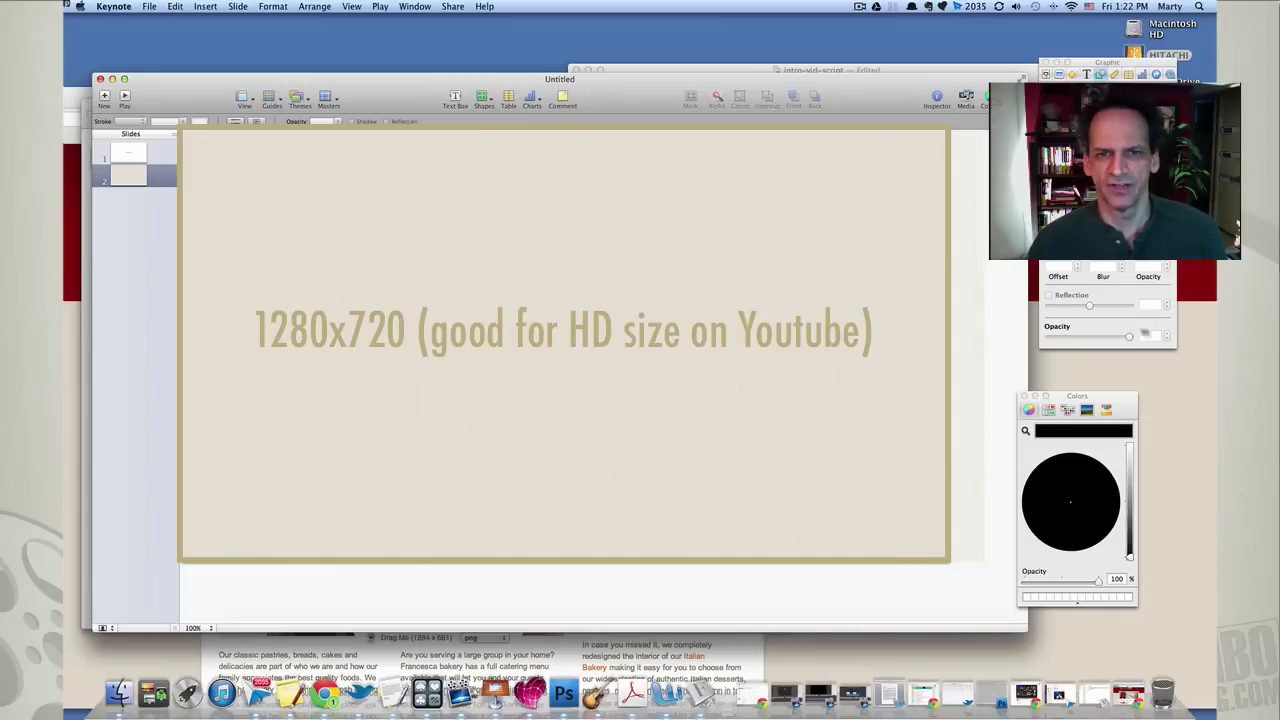
Switch to Chrome and take a Skitch screen snap of the plain dark red header strip, about 1289 by 52 px.
{"action": "left_click", "coordinate": [1207, 379]}
{"action": "left_click_drag", "start_coordinate": [916, 100], "coordinate": [426, 58]}
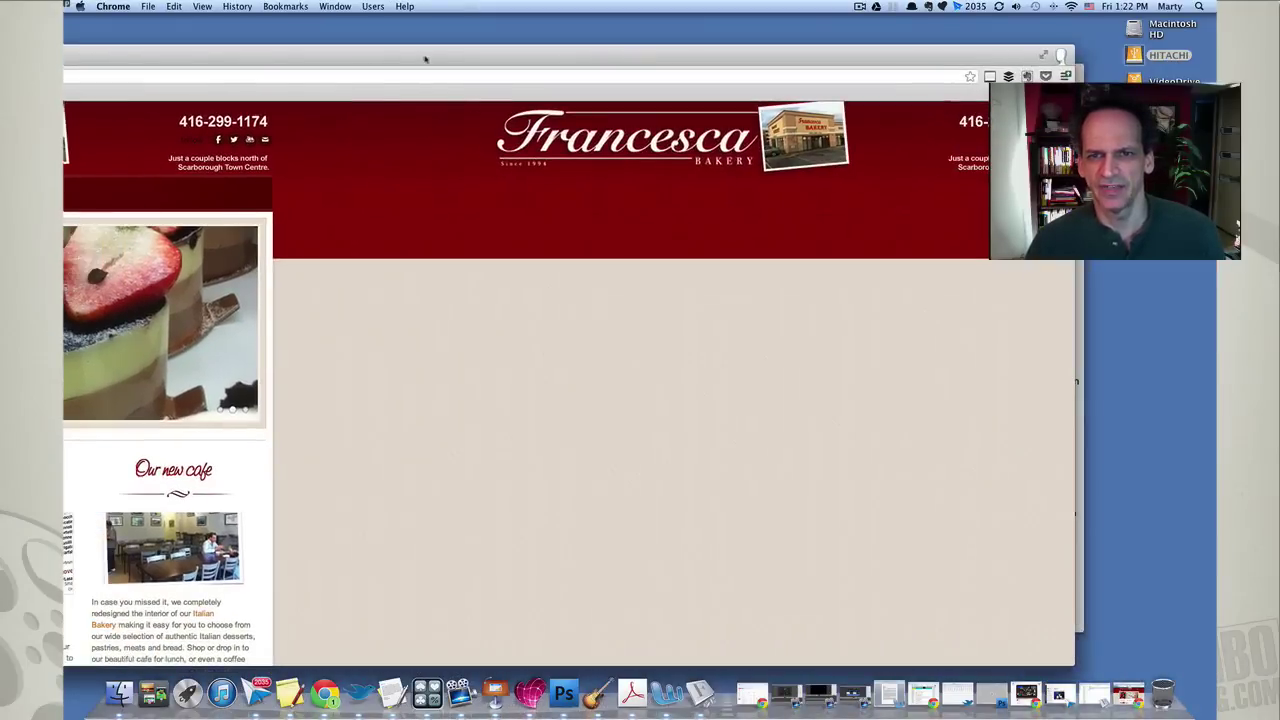
{"action": "left_click", "coordinate": [532, 691]}
{"action": "left_click", "coordinate": [434, 115]}
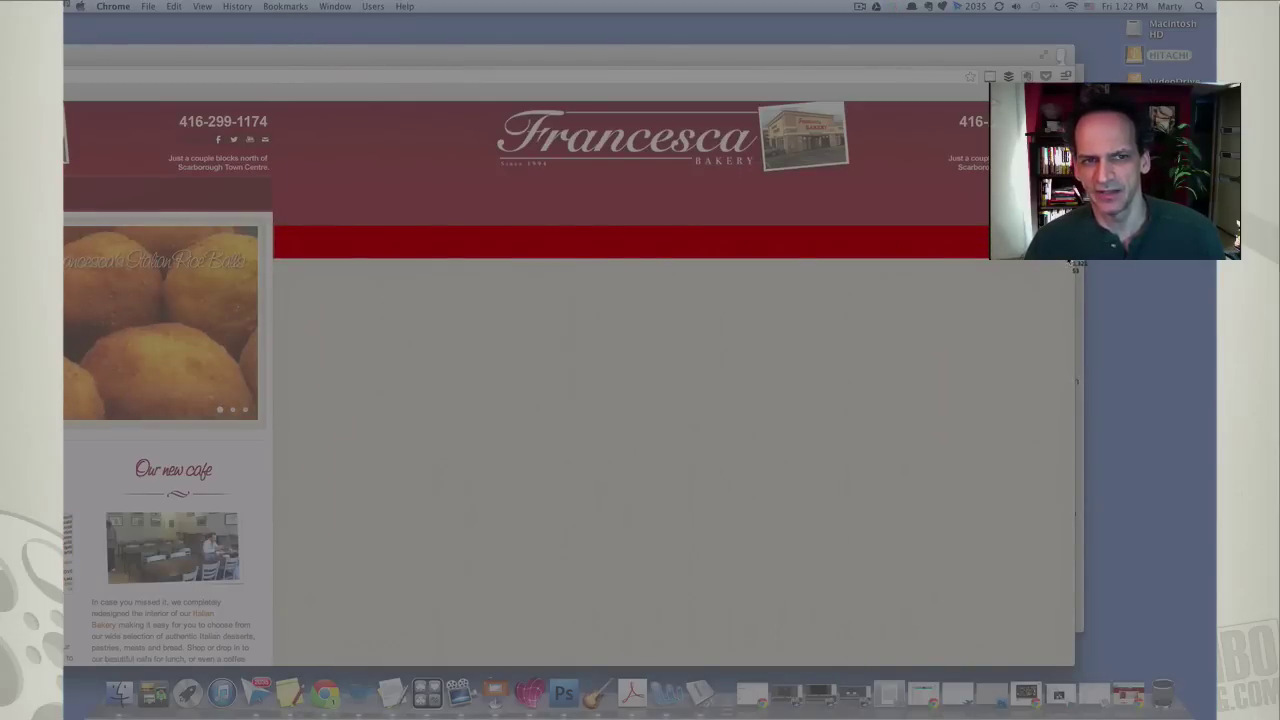
{"action": "left_click_drag", "start_coordinate": [1069, 261], "coordinate": [1048, 259]}
{"action": "left_click", "coordinate": [1048, 261]}
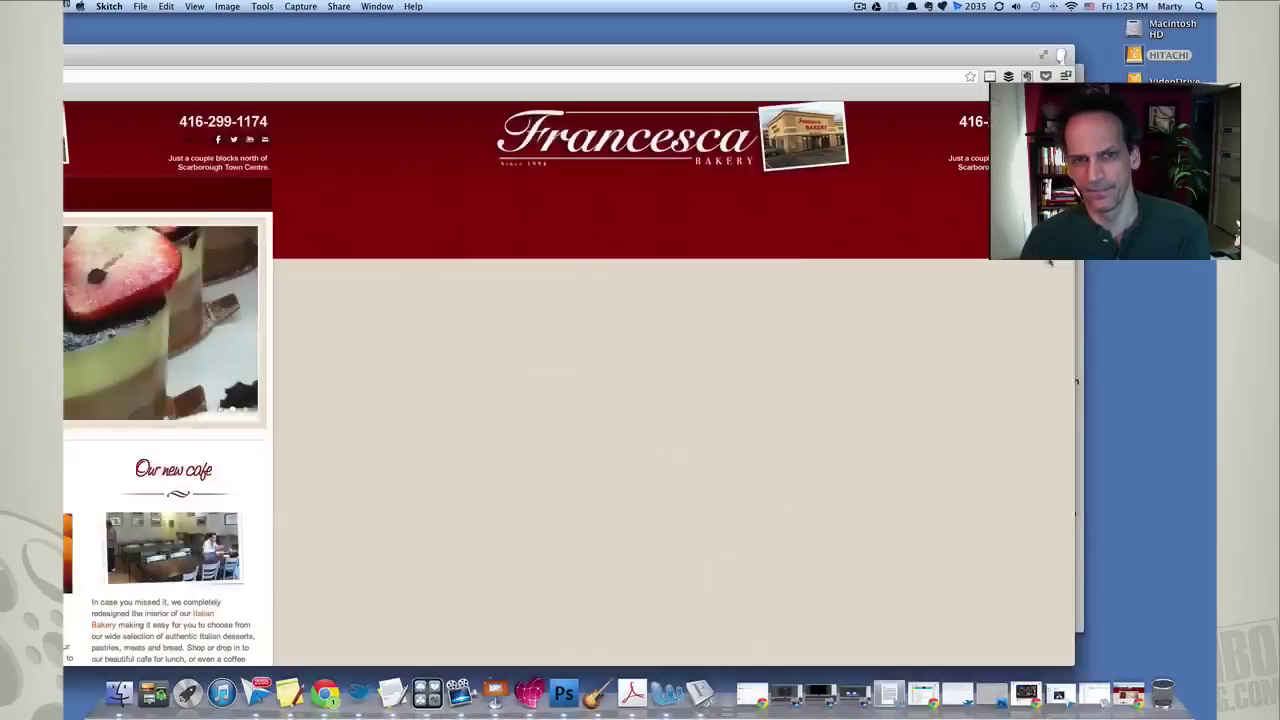
Bring up Skitch and place the captured red strip on Keynote slide 2 over the beige background.
{"action": "mouse_move", "coordinate": [608, 65]}
{"action": "left_mouse_down"}
{"action": "mouse_move", "coordinate": [746, 107]}
{"action": "mouse_move", "coordinate": [618, 84]}
{"action": "mouse_move", "coordinate": [628, 74]}
{"action": "left_mouse_up"}
{"action": "left_click", "coordinate": [530, 691]}
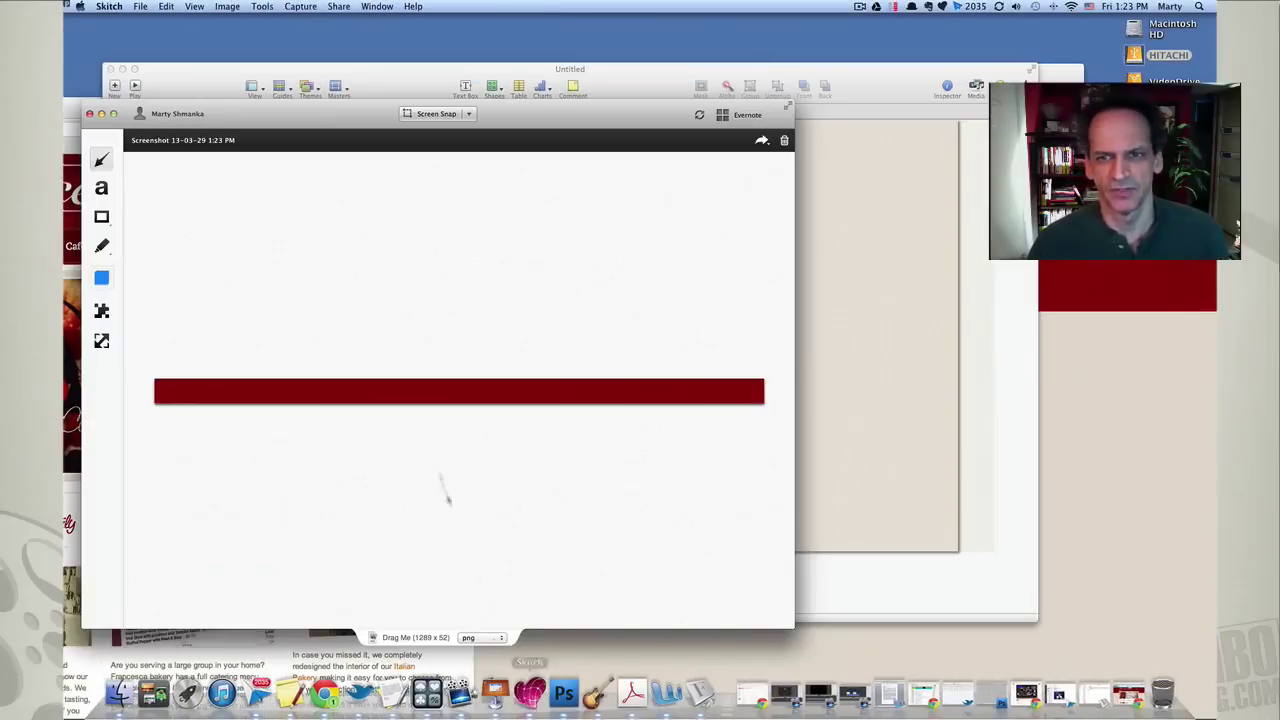
{"action": "left_click_drag", "start_coordinate": [421, 639], "coordinate": [859, 252]}
{"action": "left_click", "coordinate": [996, 291]}
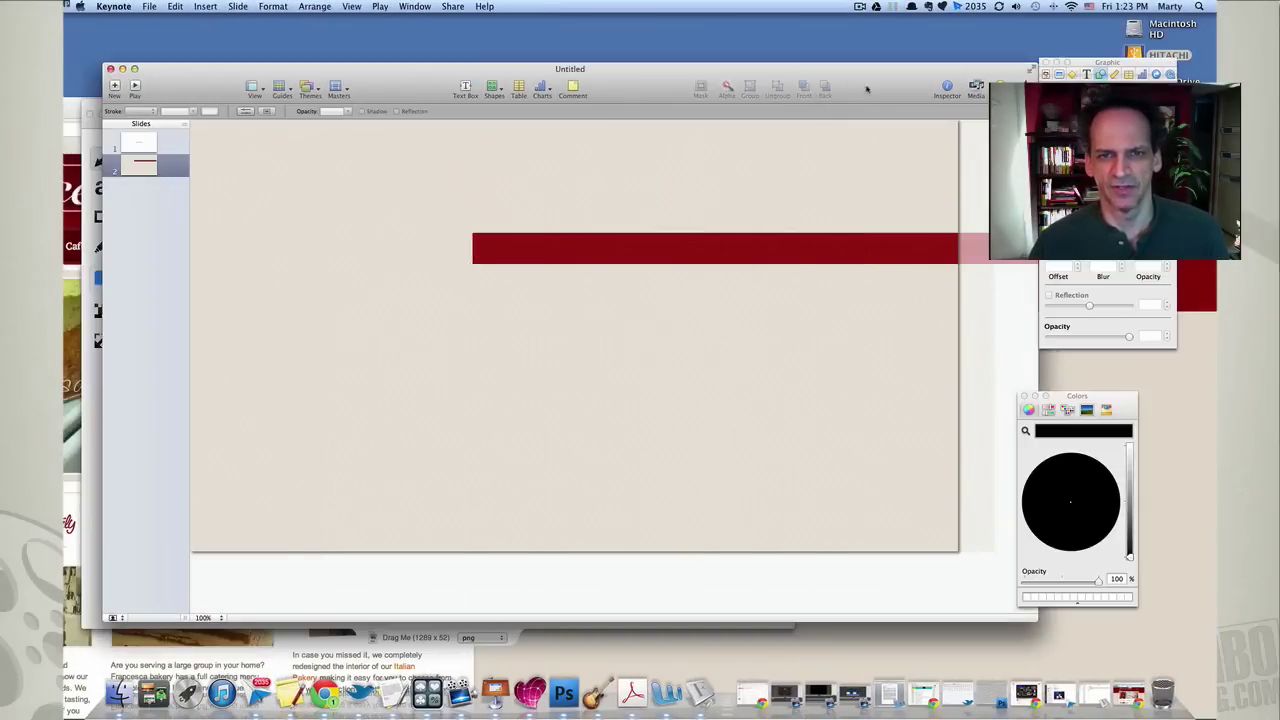
Move the red strip to the upper edge of slide 2, lined up with the slide's left edge.
{"action": "left_click_drag", "start_coordinate": [889, 91], "coordinate": [852, 93]}
{"action": "left_click_drag", "start_coordinate": [803, 243], "coordinate": [573, 142]}
{"action": "left_click_drag", "start_coordinate": [616, 90], "coordinate": [641, 100]}
Bring up Skitch and take a screen snap of the Francesca Bakery logo and storefront photo in the website header, 614 by 122 px.
{"action": "left_click", "coordinate": [945, 73]}
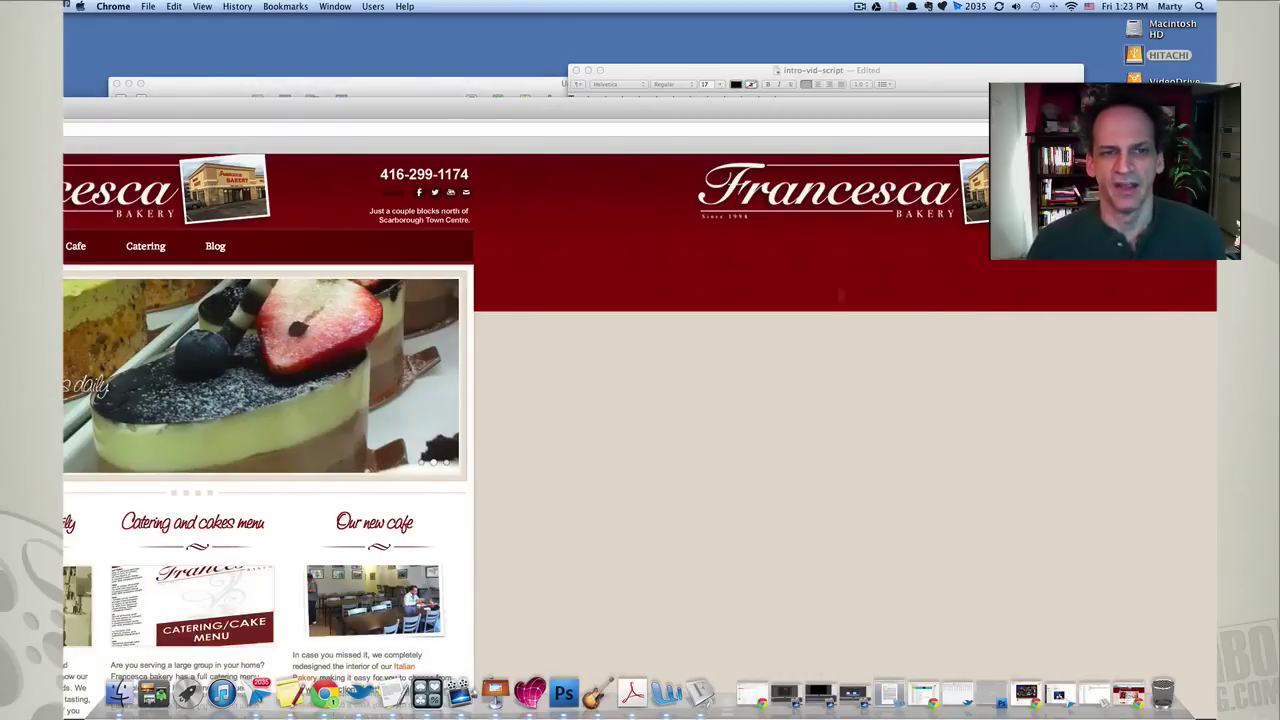
{"action": "left_click", "coordinate": [530, 692]}
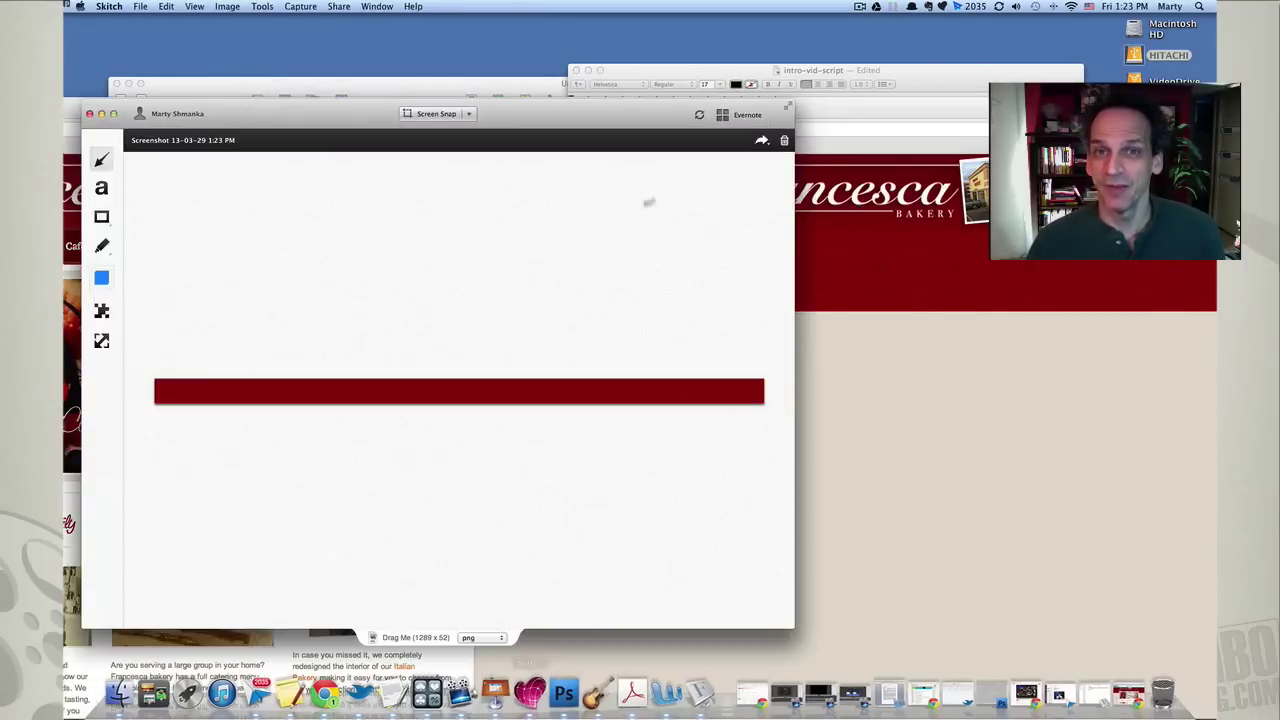
{"action": "left_click", "coordinate": [448, 117]}
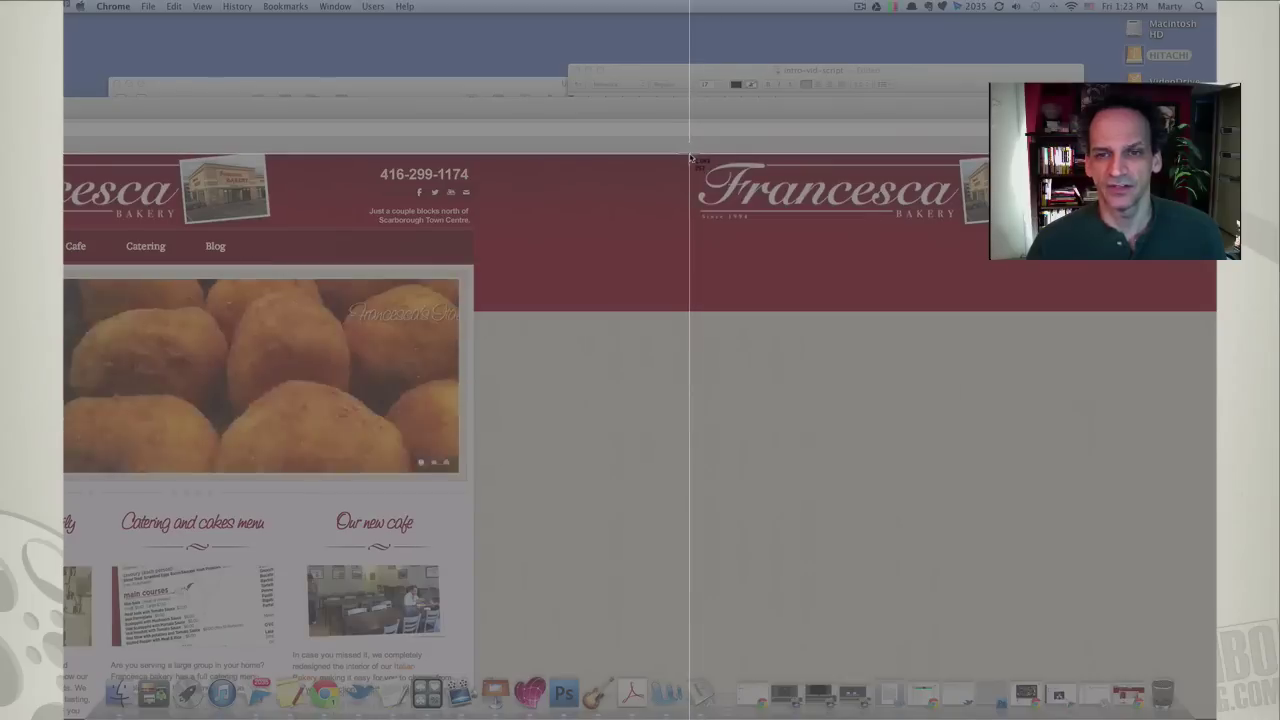
{"action": "left_click_drag", "start_coordinate": [689, 155], "coordinate": [1057, 226]}
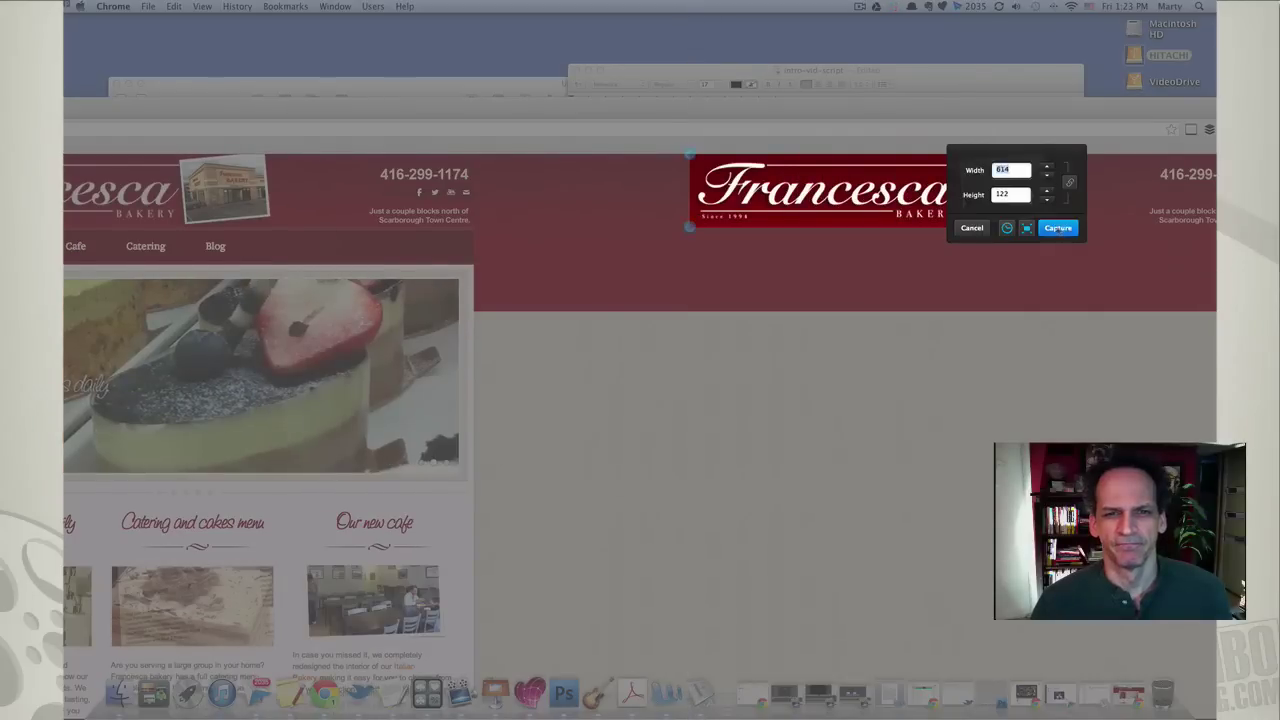
{"action": "left_click", "coordinate": [1059, 228]}
Place the captured logo on Keynote slide 2, scale it down, and position it over the red strip near the slide's upper-left corner.
{"action": "left_click_drag", "start_coordinate": [631, 123], "coordinate": [851, 136]}
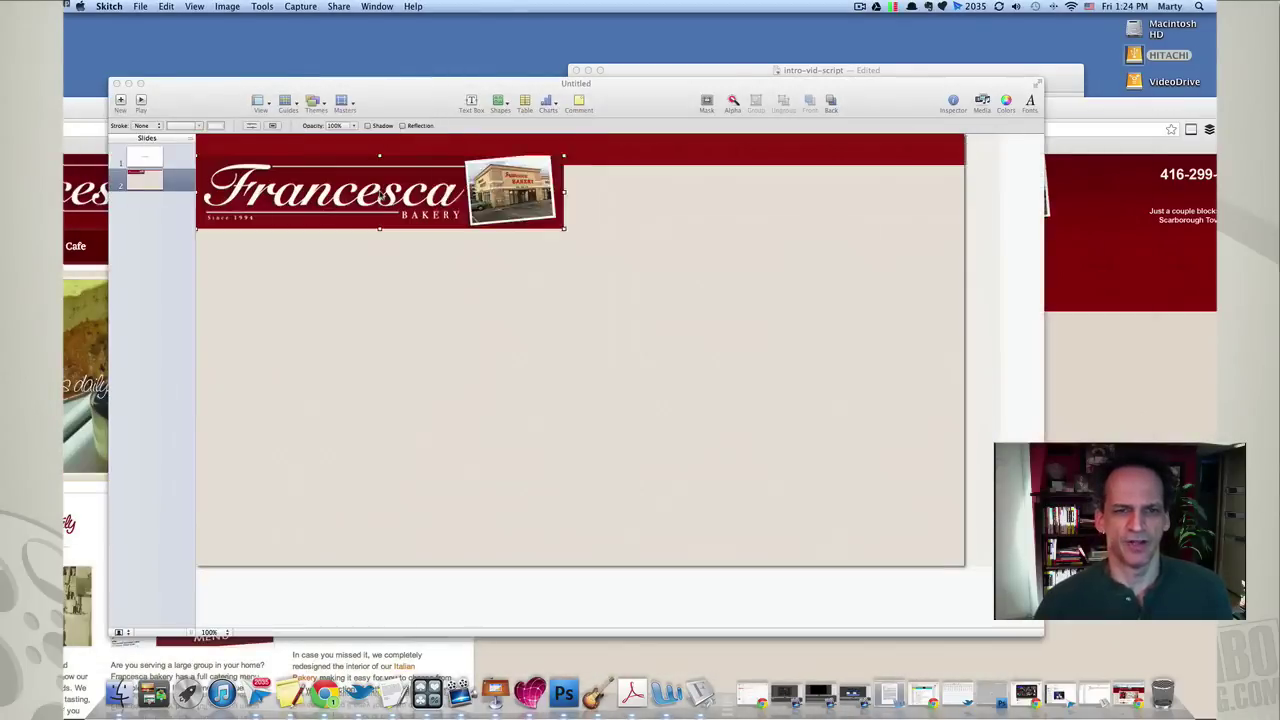
{"action": "left_click", "coordinate": [352, 279]}
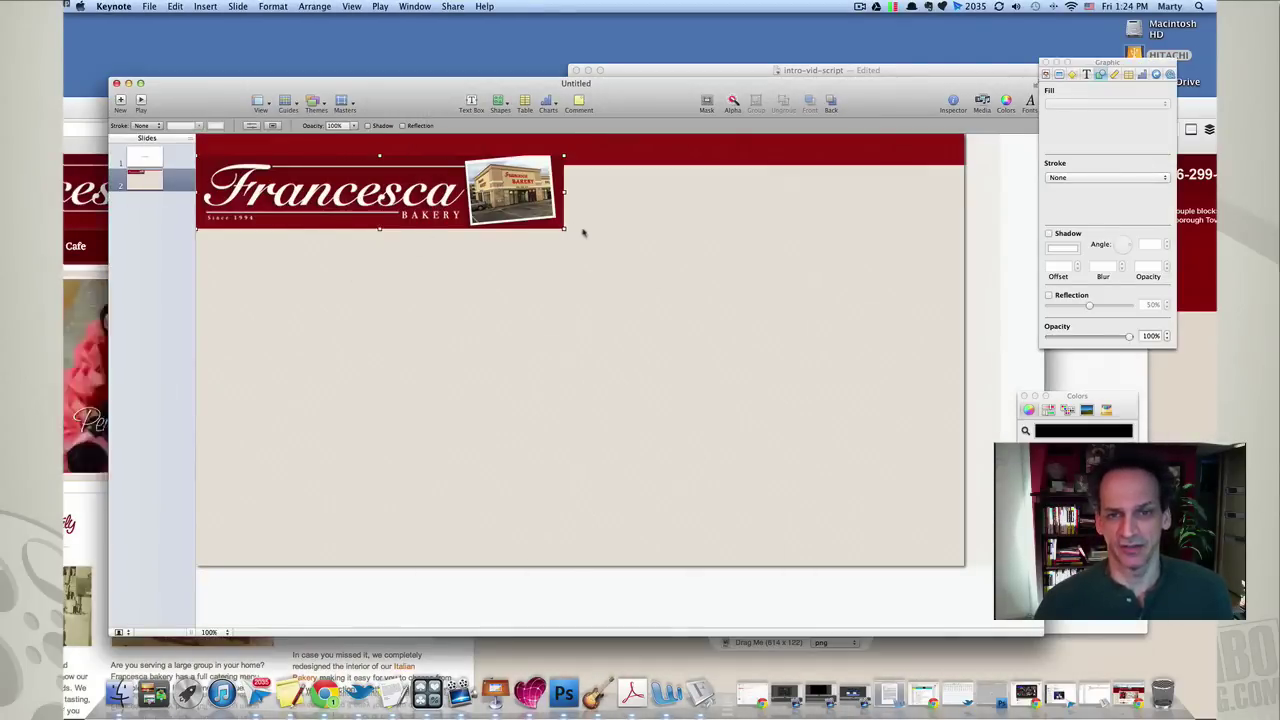
{"action": "left_click_drag", "start_coordinate": [565, 232], "coordinate": [382, 174]}
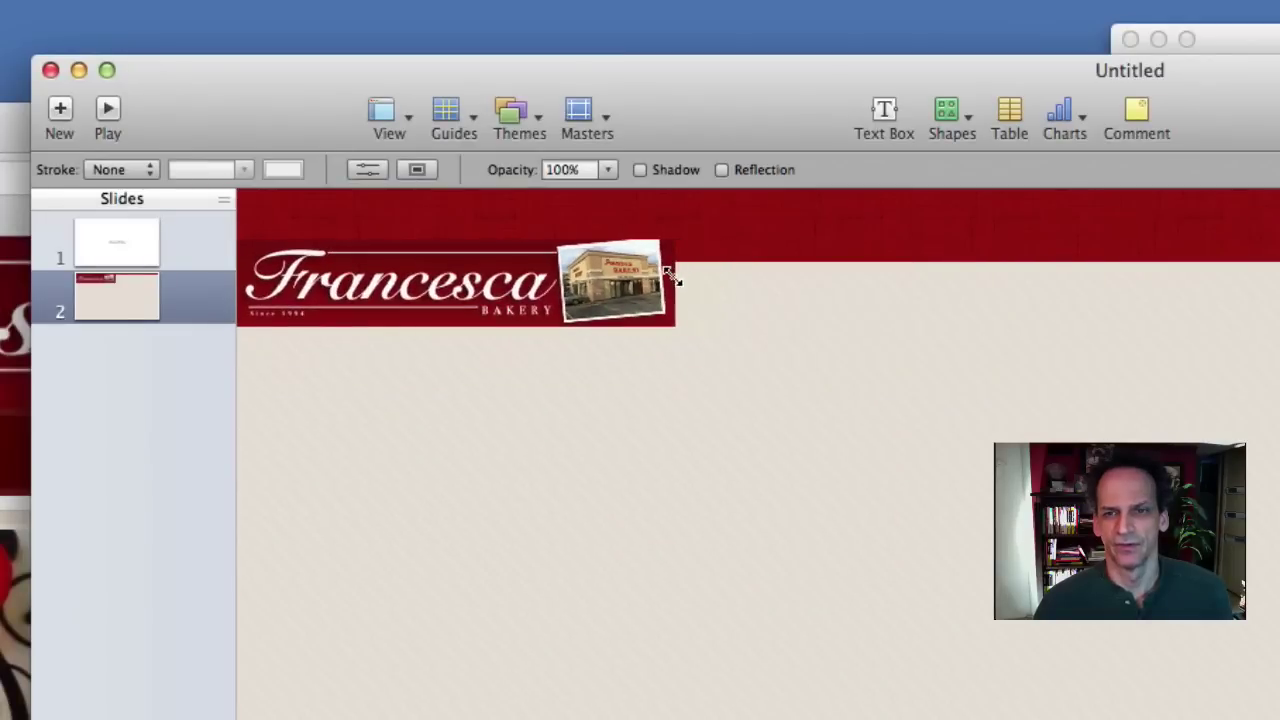
{"action": "left_click_drag", "start_coordinate": [447, 301], "coordinate": [480, 280]}
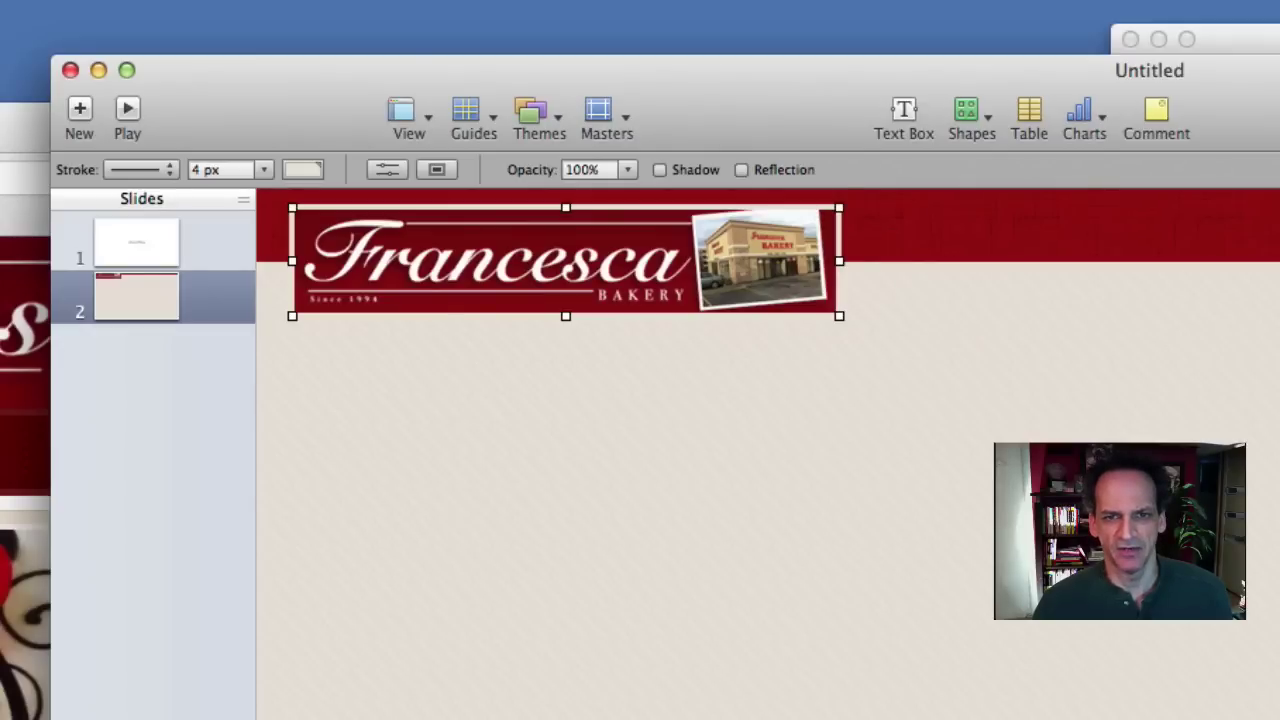
Add a shadow to the bordered logo image and to the red strip along the slide's upper edge.
{"action": "left_click", "coordinate": [660, 170]}
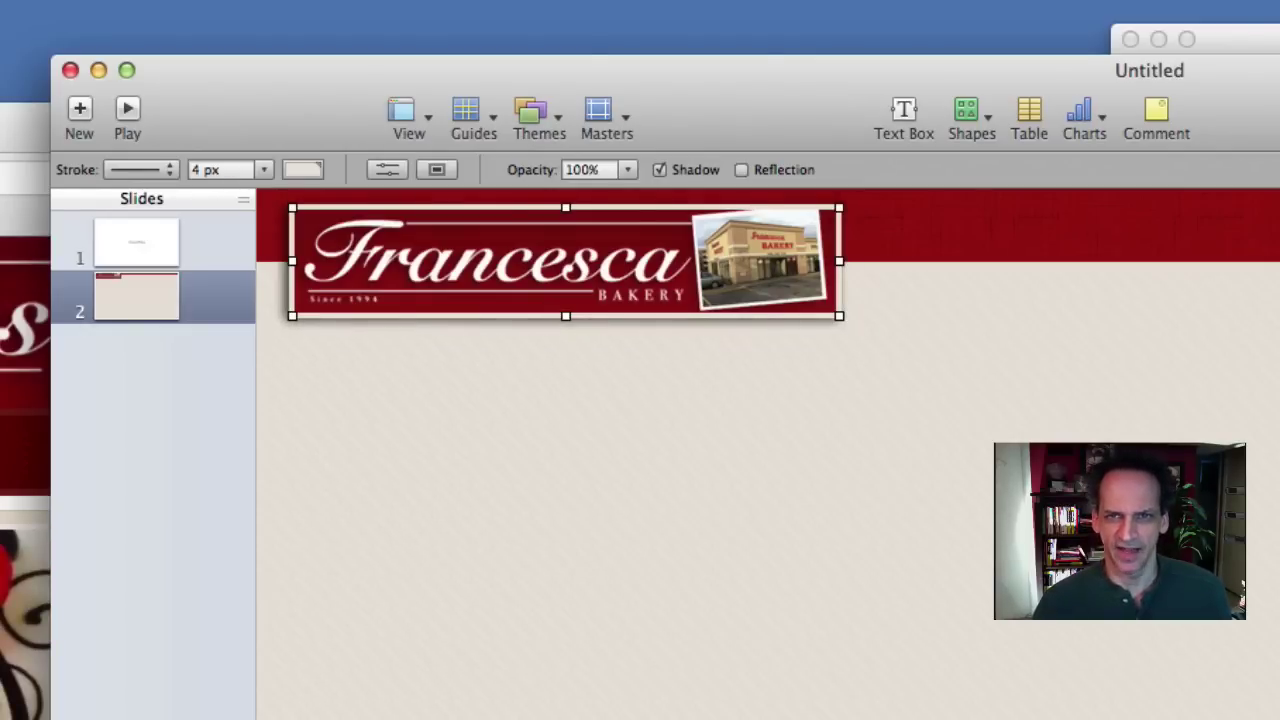
{"action": "left_click", "coordinate": [1190, 352]}
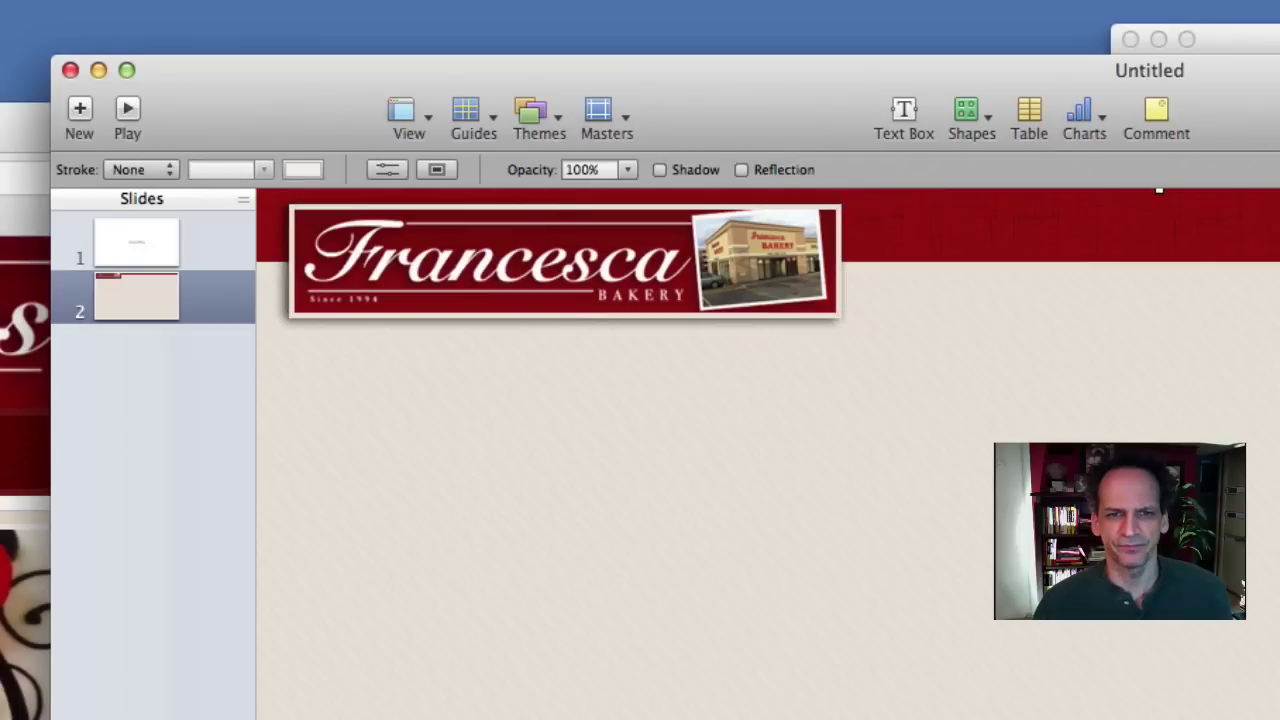
{"action": "left_click", "coordinate": [1158, 226]}
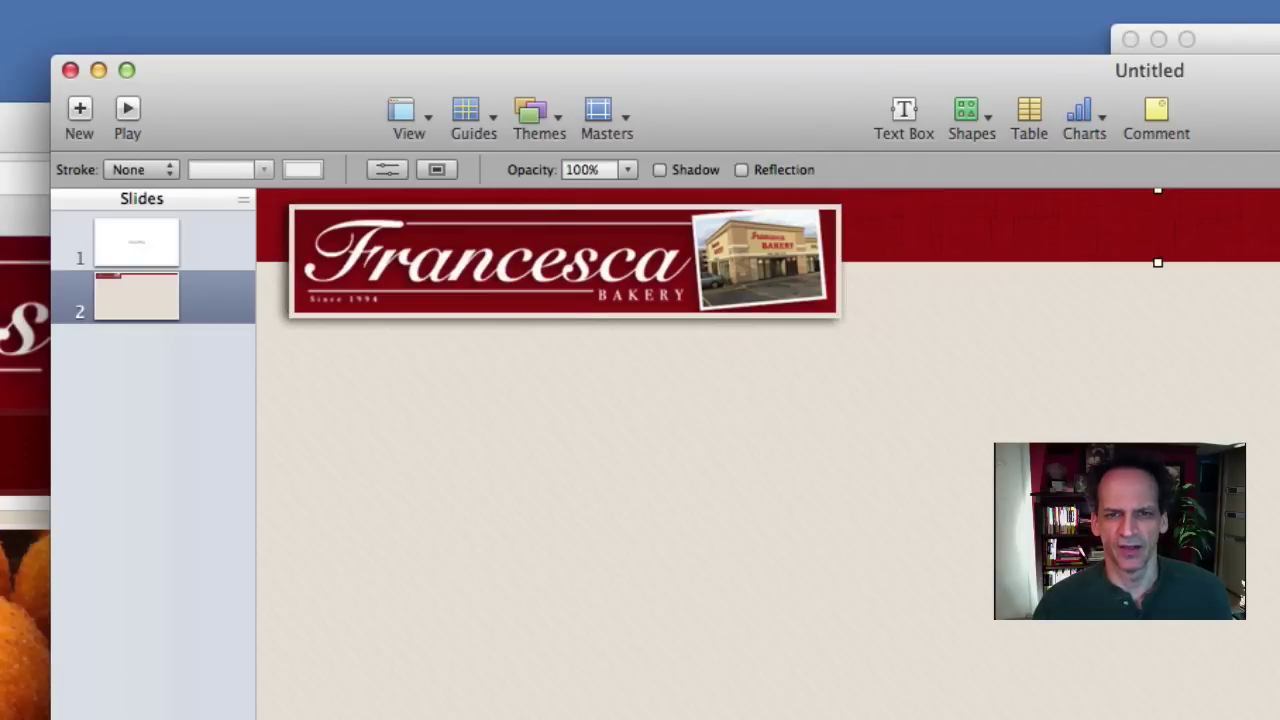
{"action": "left_click", "coordinate": [660, 170]}
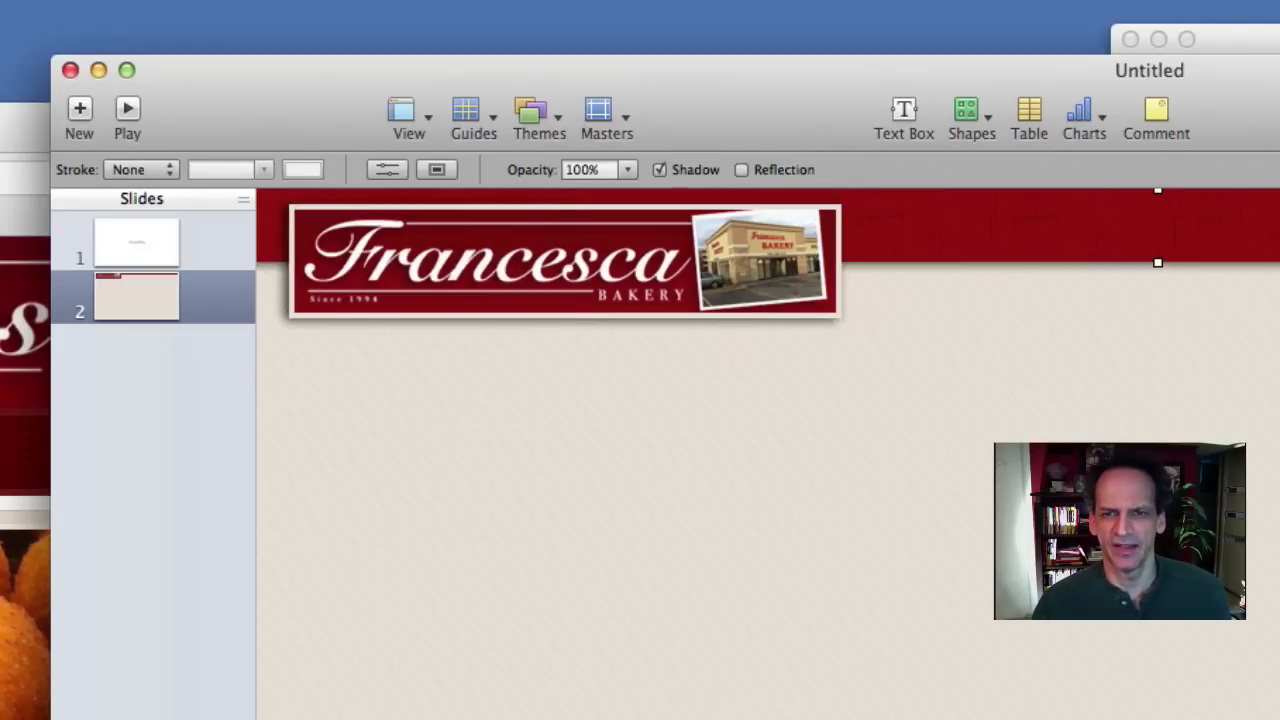
Duplicate the red strip and move the copy to the slide's lower edge.
{"action": "key", "text": "super+d"}
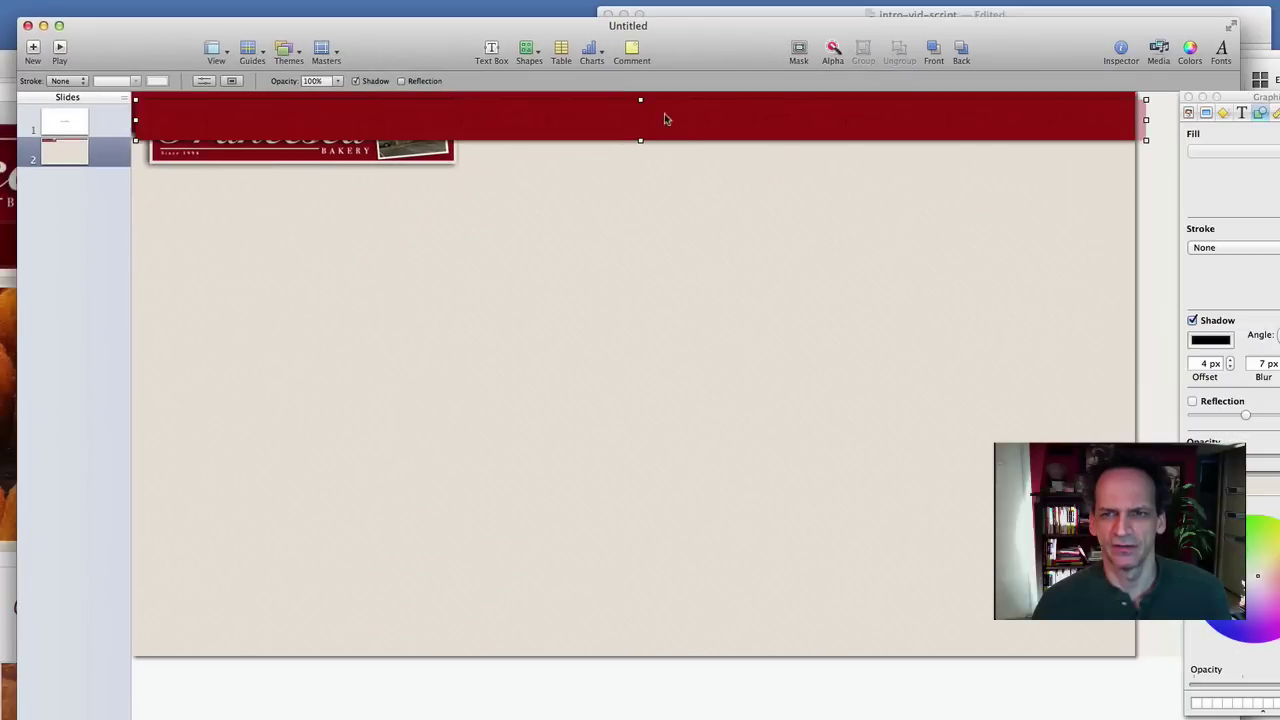
{"action": "left_click_drag", "start_coordinate": [664, 118], "coordinate": [675, 643]}
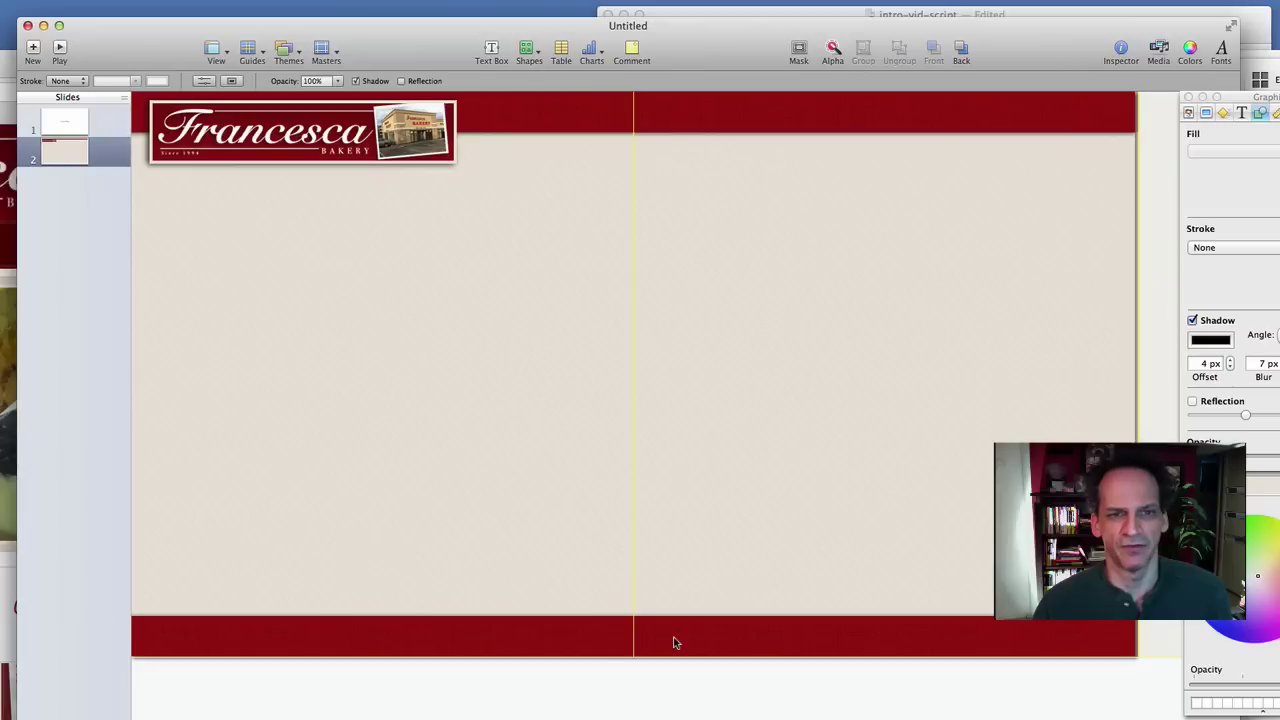
Shift the beige background image up slightly and send the lower red strip behind it.
{"action": "left_click", "coordinate": [694, 586]}
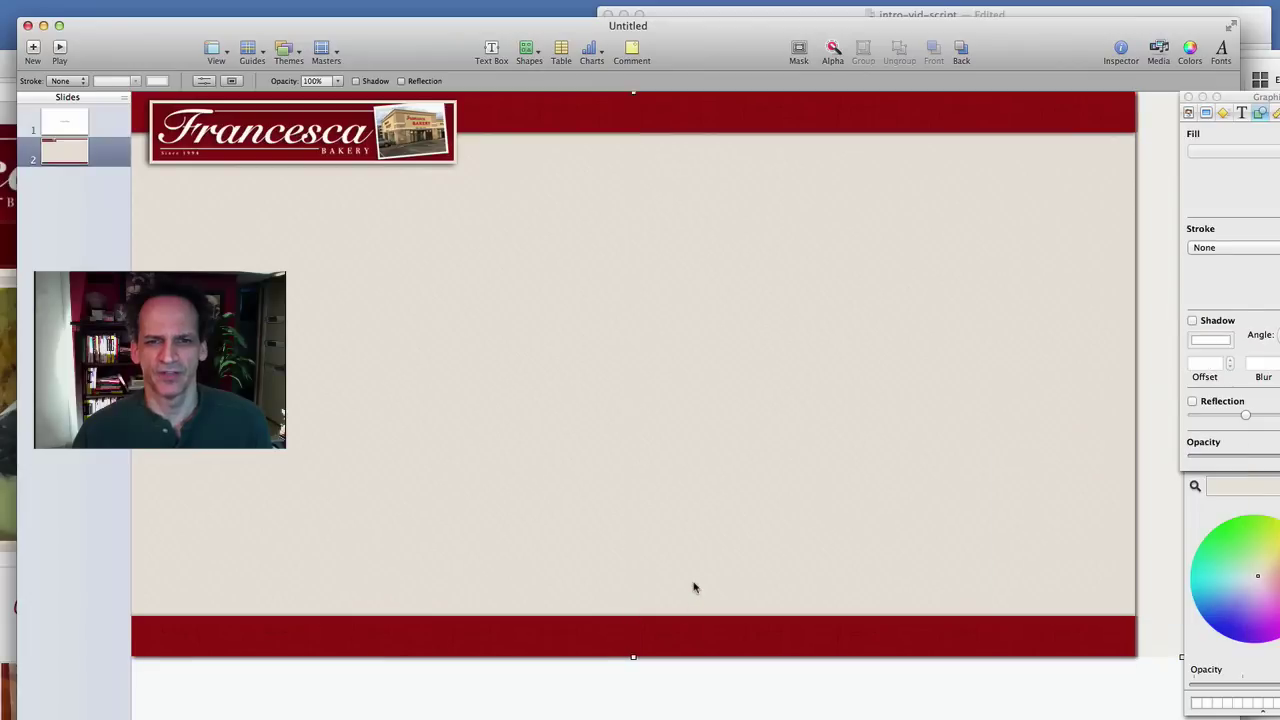
{"action": "left_click_drag", "start_coordinate": [698, 571], "coordinate": [698, 556]}
{"action": "left_click", "coordinate": [738, 646]}
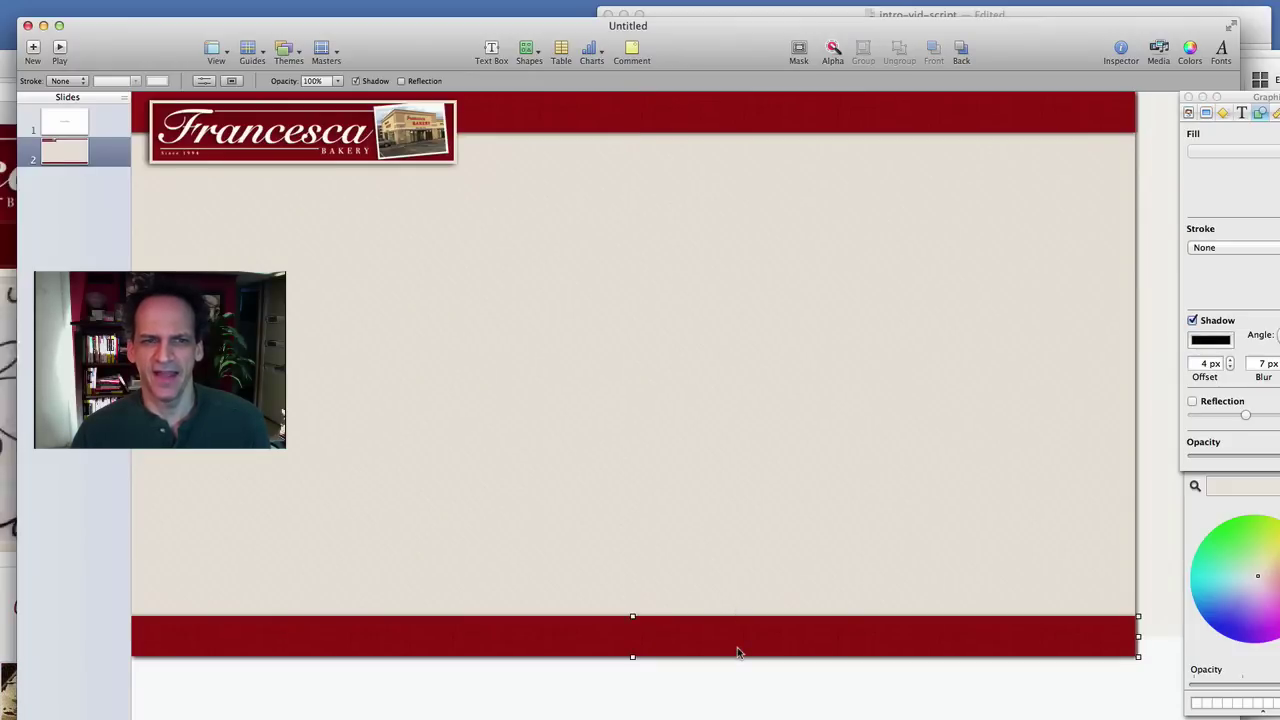
{"action": "key", "text": "alt+shift+super+b"}
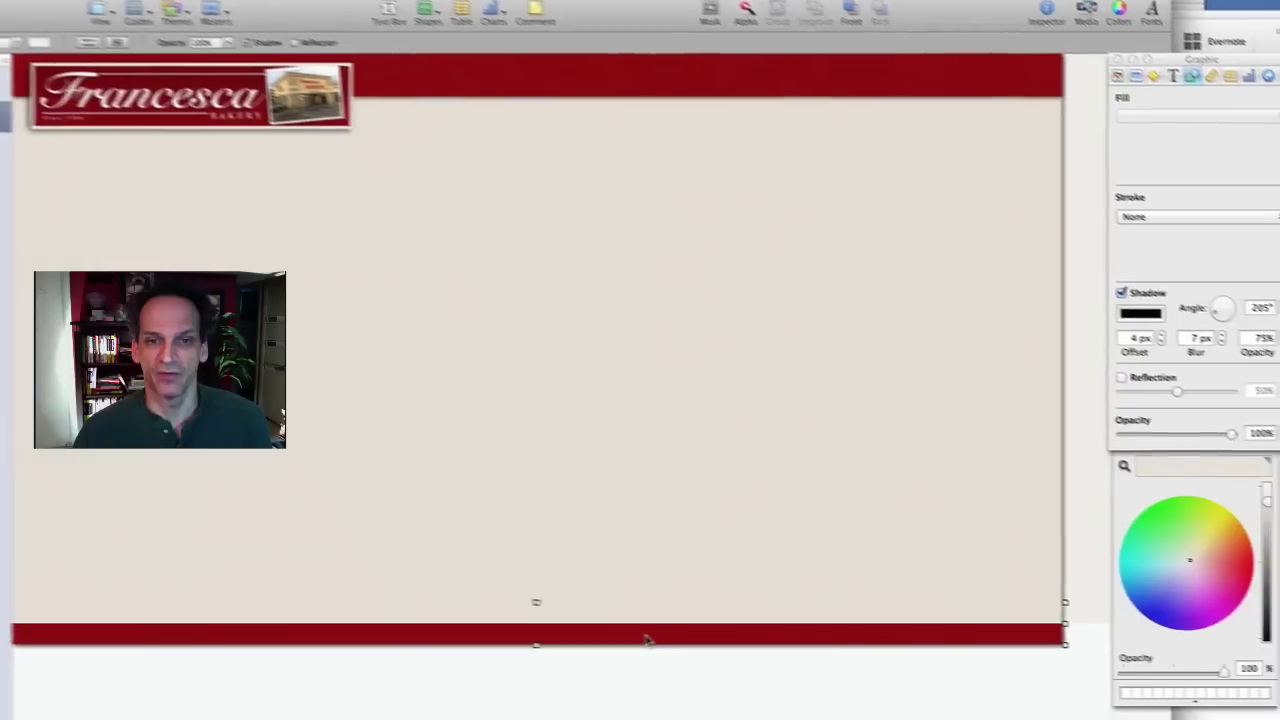
Give the beige background image a shadow and adjust its angle so it falls down onto the lower red strip.
{"action": "left_click", "coordinate": [916, 692]}
{"action": "left_click", "coordinate": [818, 528]}
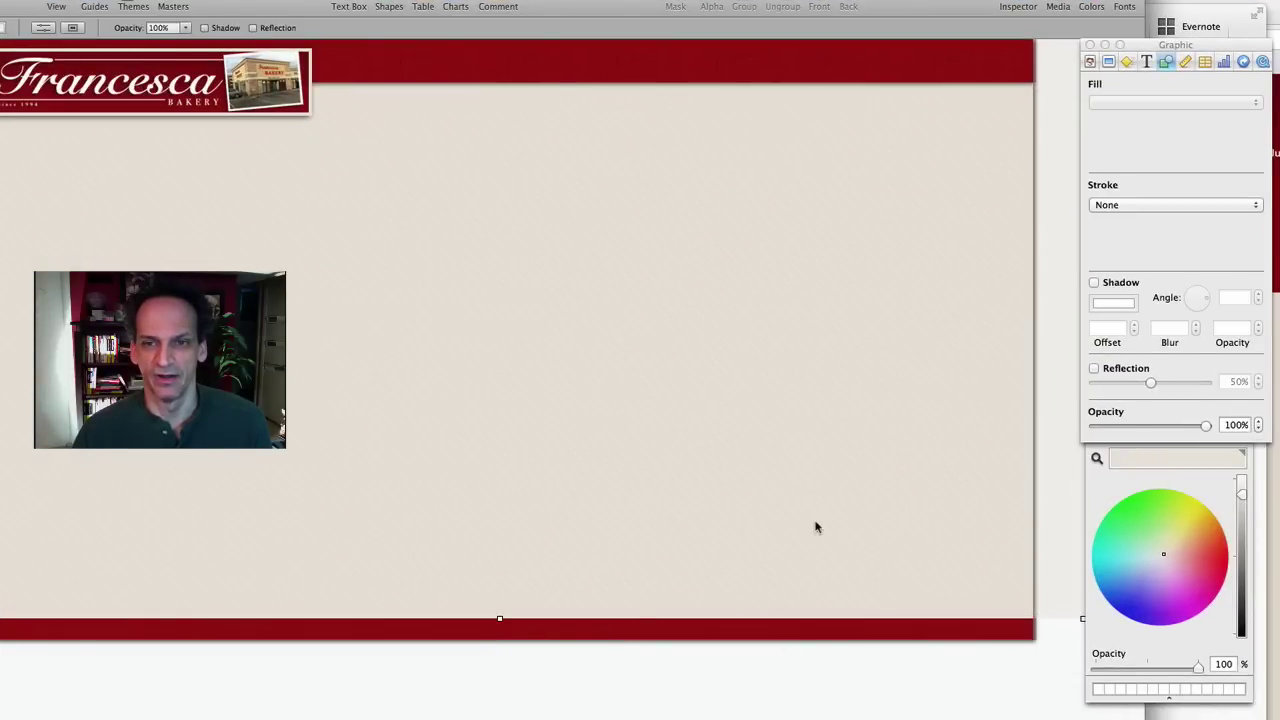
{"action": "left_click", "coordinate": [1094, 284]}
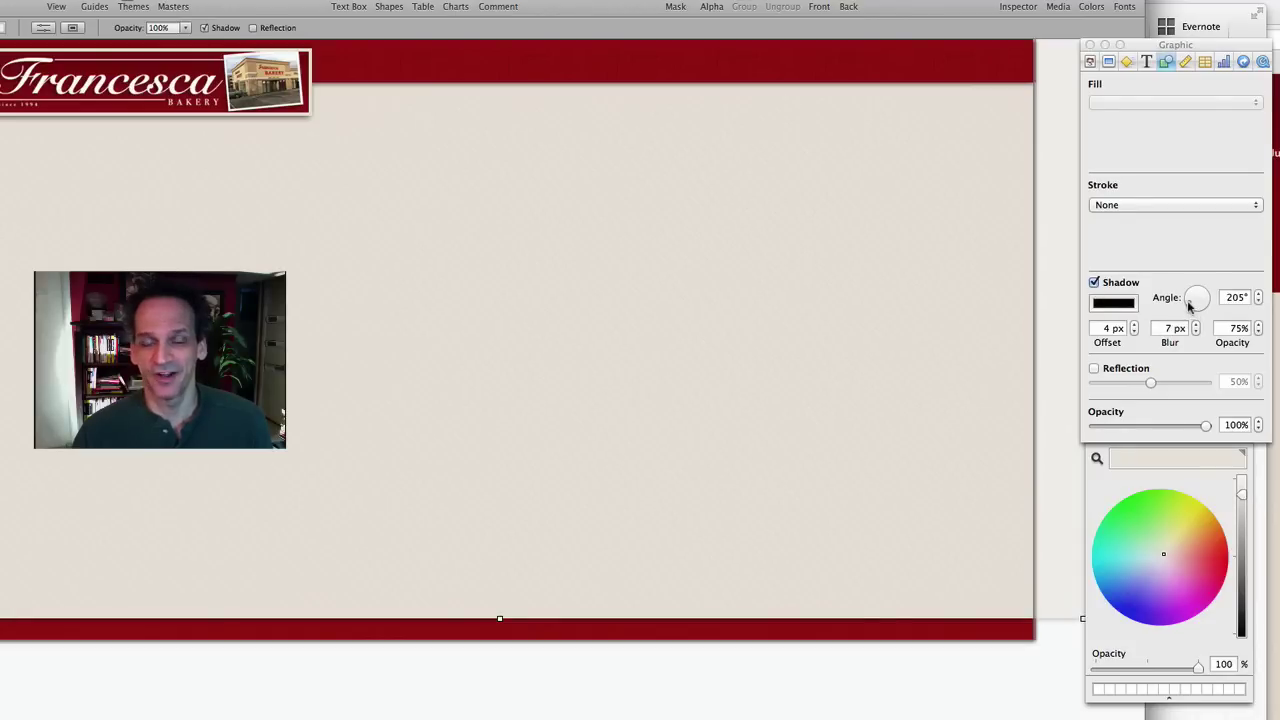
{"action": "left_click_drag", "start_coordinate": [1189, 306], "coordinate": [1201, 321]}
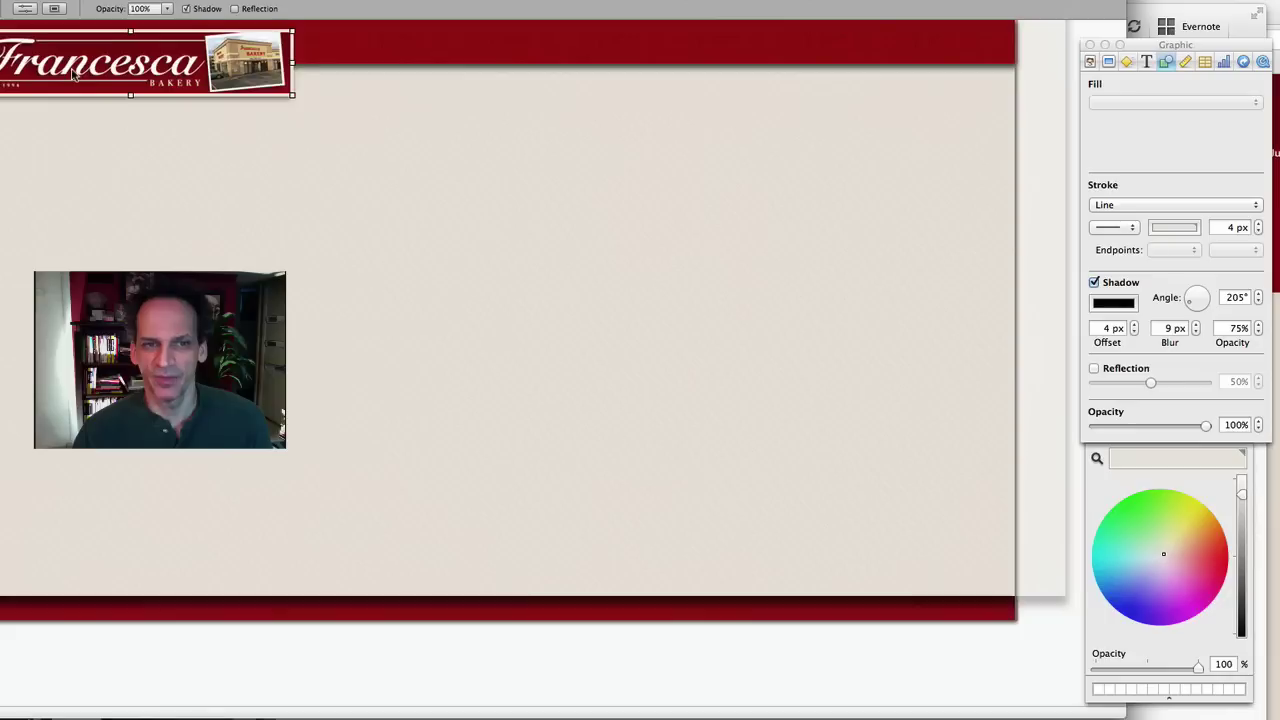
Copy the bordered logo to the slide's lower-right corner and send the copy behind the beige background.
{"action": "left_click_drag", "start_coordinate": [66, 66], "coordinate": [967, 608]}
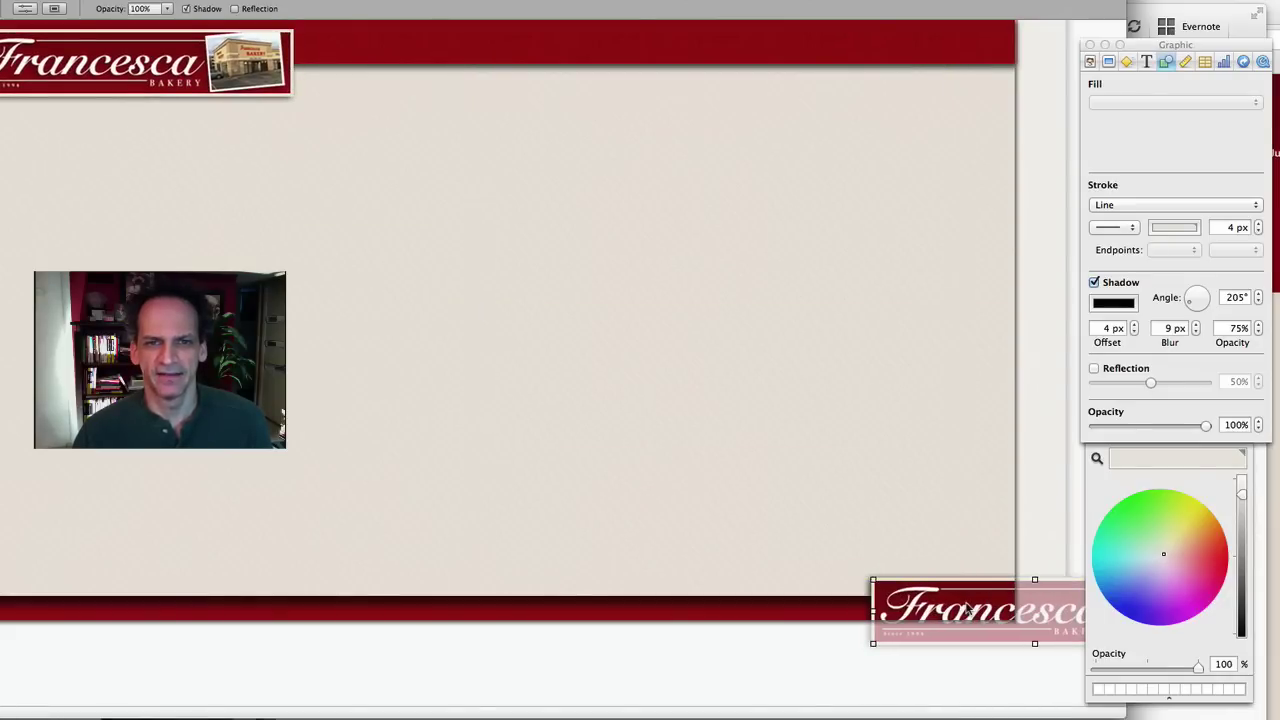
{"action": "key", "text": "shift+super+b"}
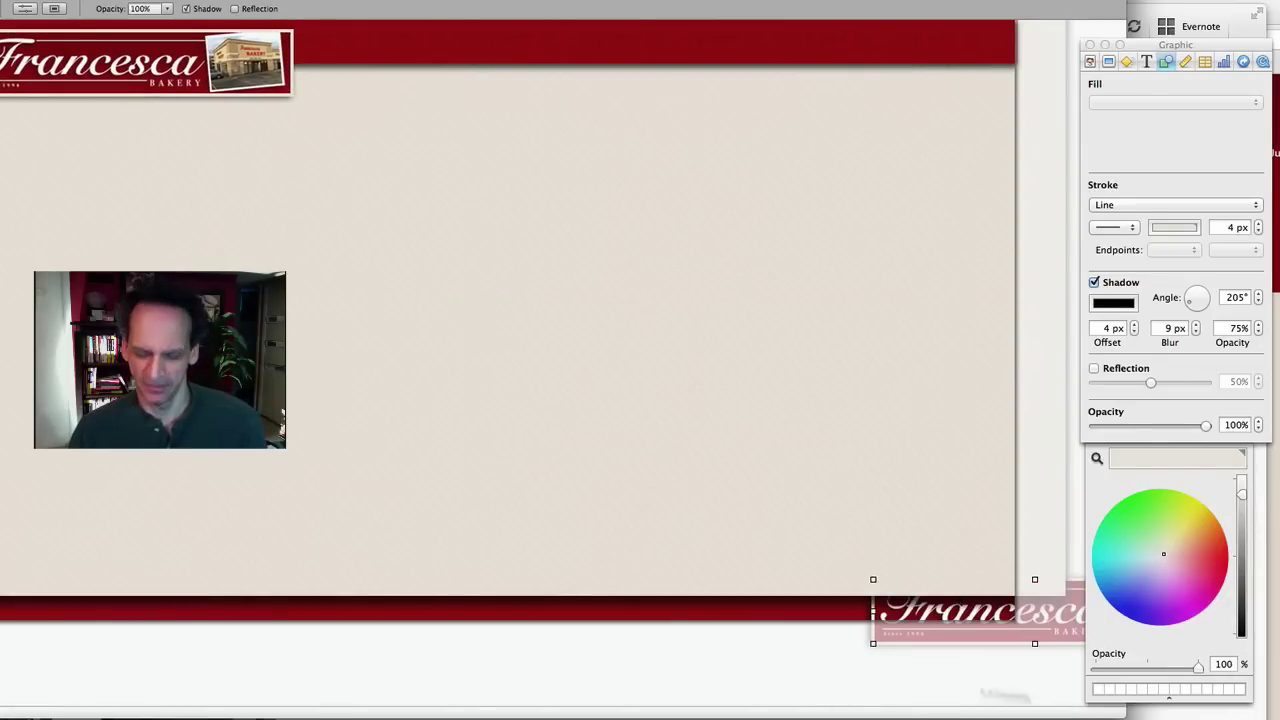
Tilt the lower logo copy slightly and shrink it, placing it partly off the slide's lower-right corner.
{"action": "left_click", "coordinate": [1124, 485]}
{"action": "left_click_drag", "start_coordinate": [1212, 411], "coordinate": [1273, 410]}
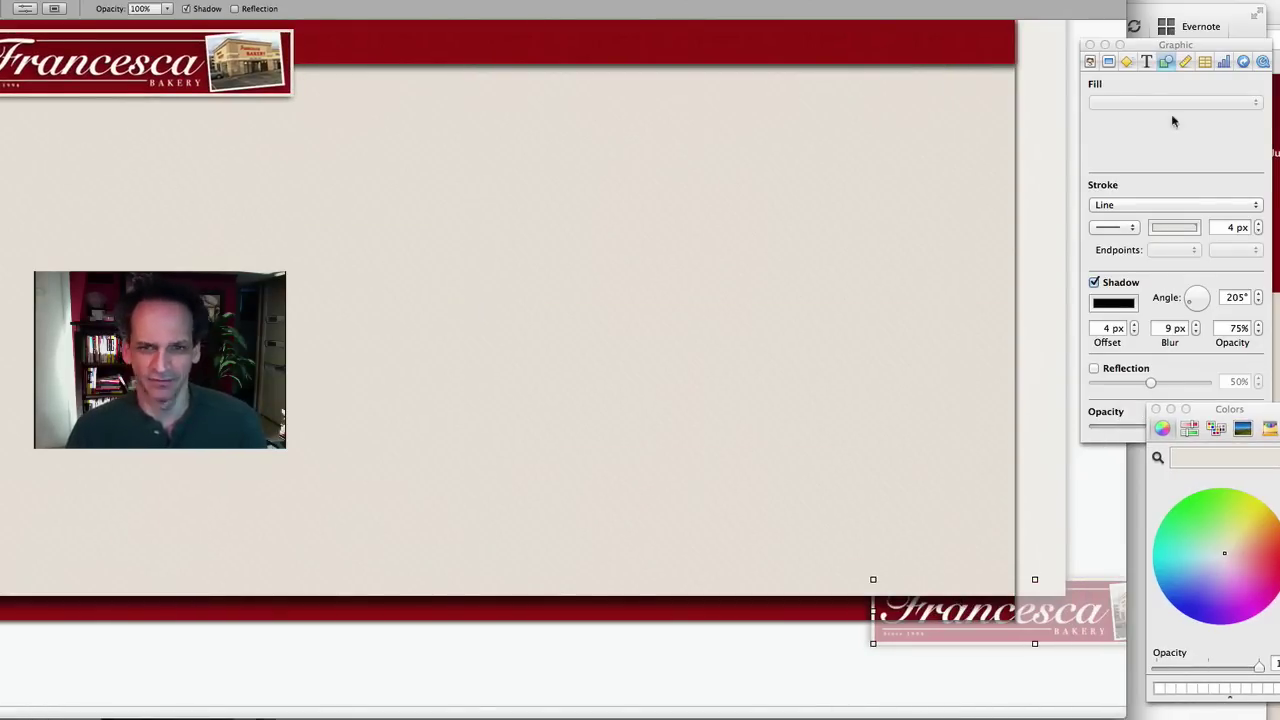
{"action": "left_click", "coordinate": [1187, 62]}
{"action": "left_click_drag", "start_coordinate": [1156, 300], "coordinate": [1152, 295]}
{"action": "left_click_drag", "start_coordinate": [1081, 605], "coordinate": [1148, 598]}
{"action": "left_click_drag", "start_coordinate": [941, 645], "coordinate": [967, 640]}
{"action": "left_click_drag", "start_coordinate": [1055, 610], "coordinate": [946, 612]}
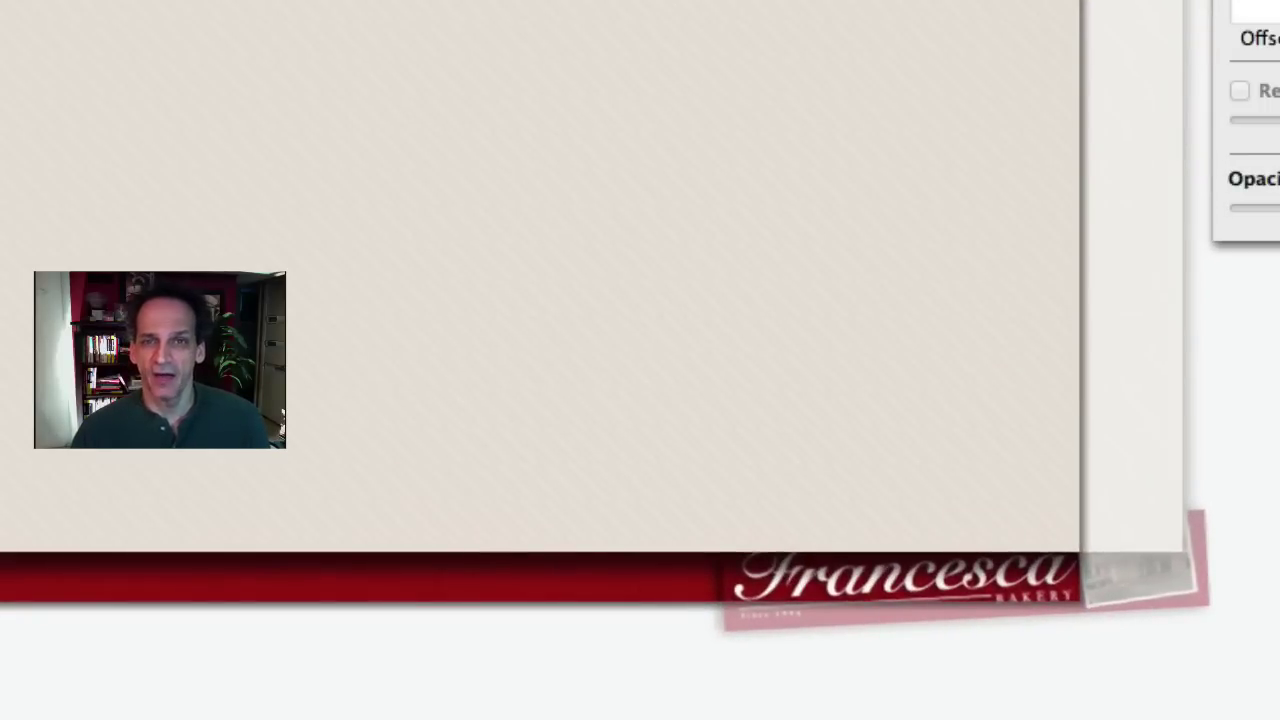
Take a Skitch screen snap of the whole composed slide 2, 1280 by 719 px.
{"action": "key", "text": "super+shift+5"}
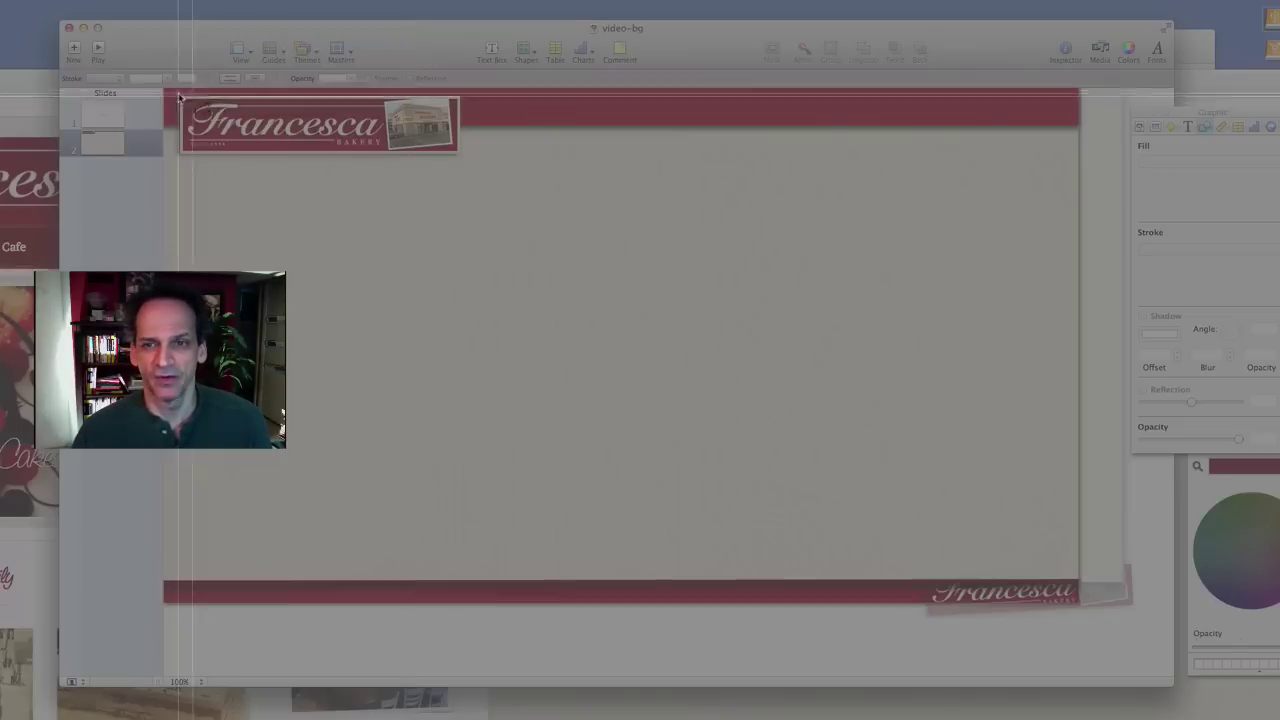
{"action": "left_click_drag", "start_coordinate": [163, 88], "coordinate": [1079, 608]}
{"action": "left_click", "coordinate": [1077, 603]}
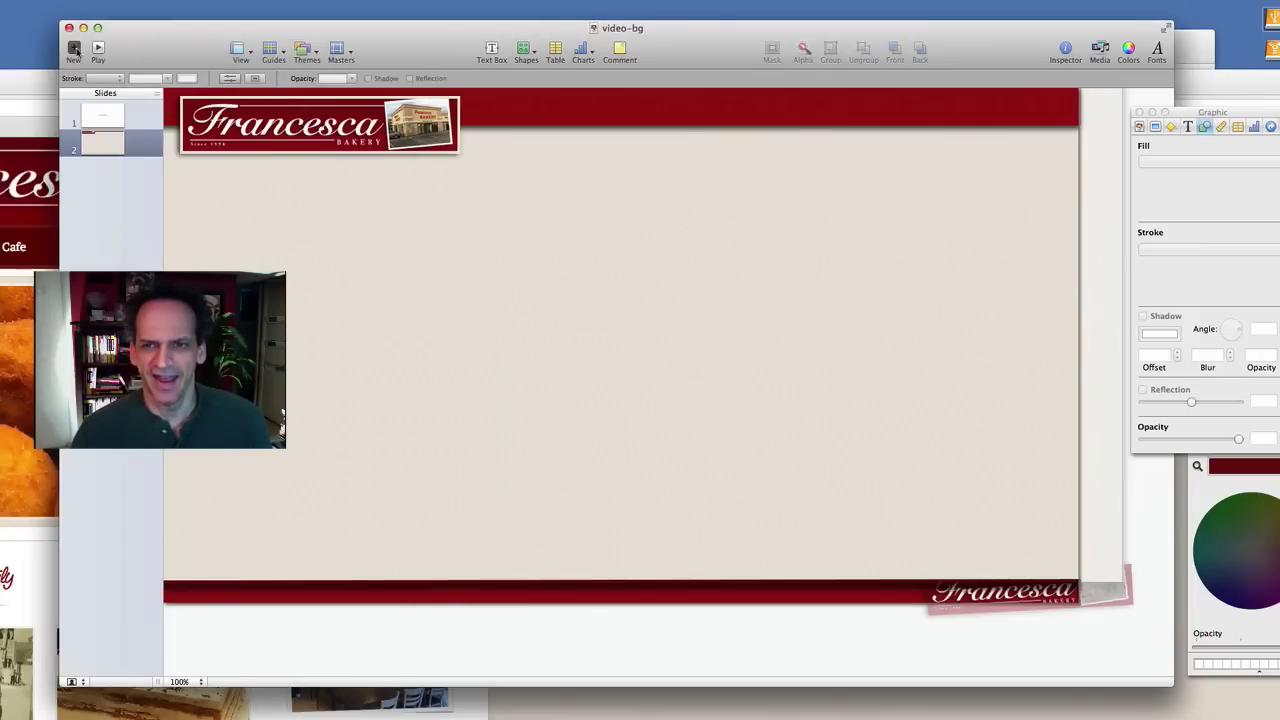
Add a new slide 3 and place the full-slide capture from Skitch on it.
{"action": "left_click", "coordinate": [74, 48]}
{"action": "key", "text": "super+Tab"}
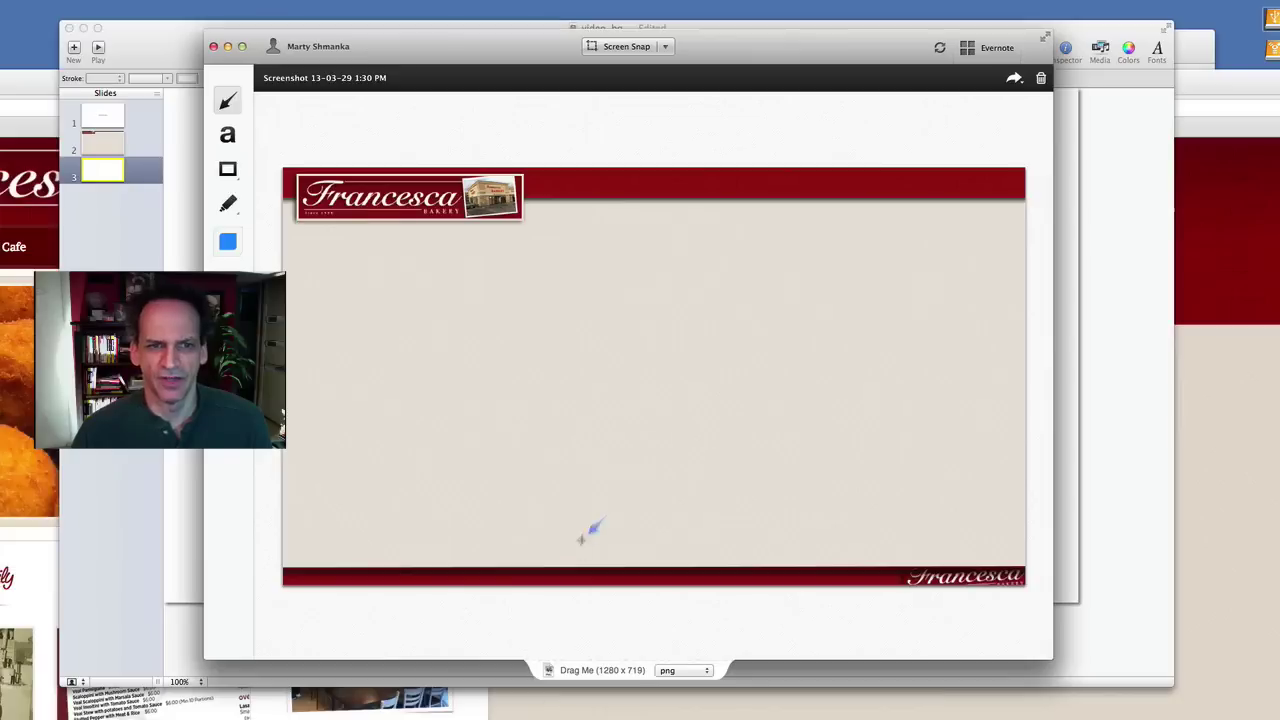
{"action": "left_click_drag", "start_coordinate": [502, 54], "coordinate": [884, 32]}
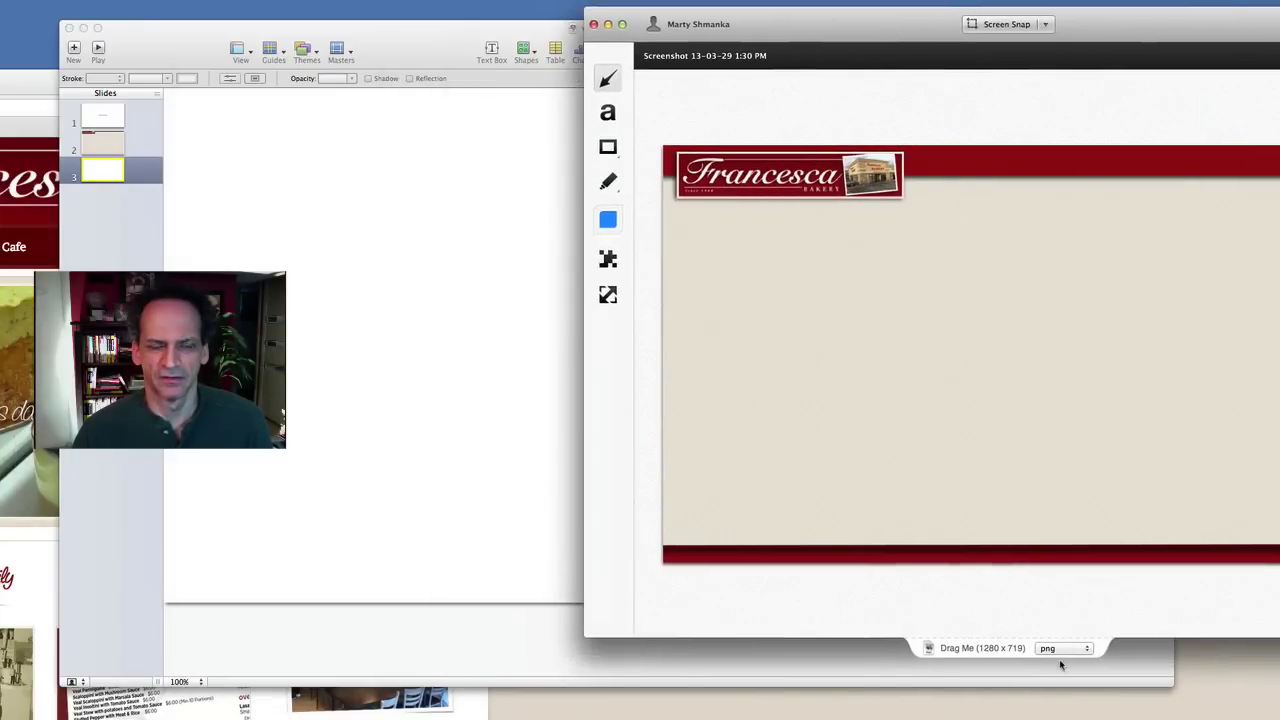
{"action": "left_click_drag", "start_coordinate": [1010, 648], "coordinate": [585, 343]}
{"action": "left_click", "coordinate": [529, 477]}
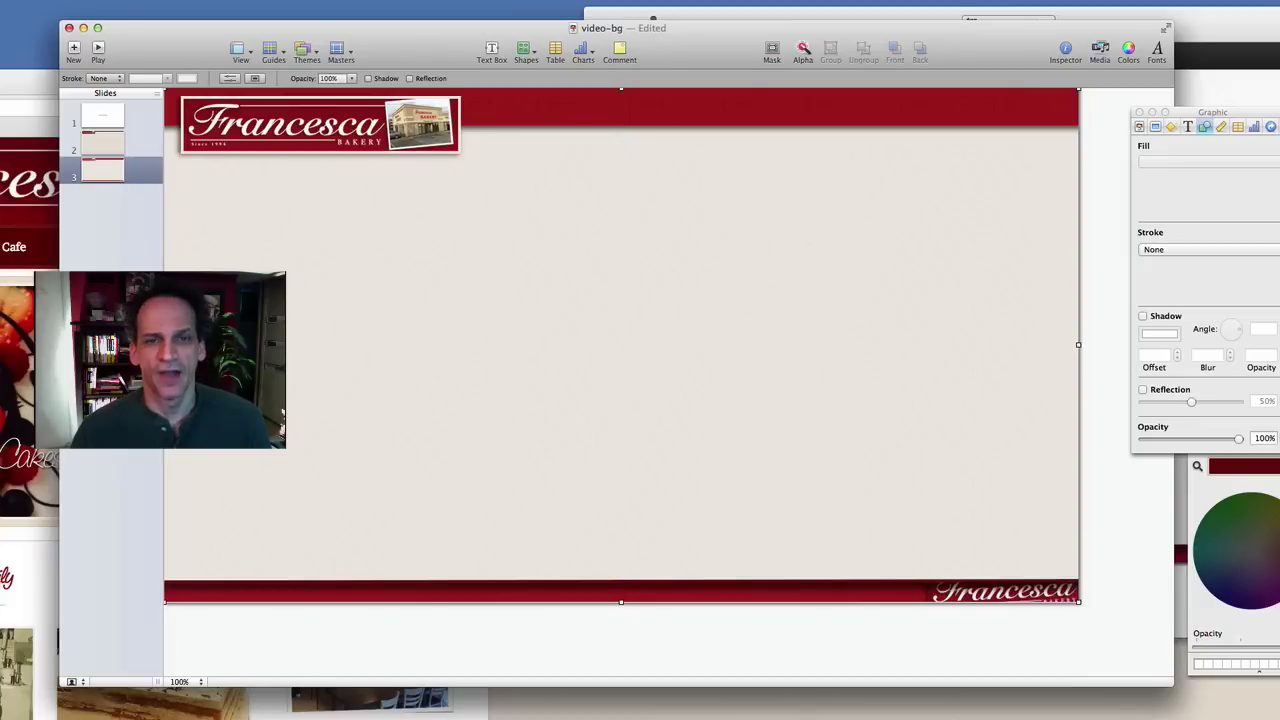
Align the captured image with slide 3's edges, stretch it slightly to cover the whole slide, and deselect it.
{"action": "left_click", "coordinate": [792, 454]}
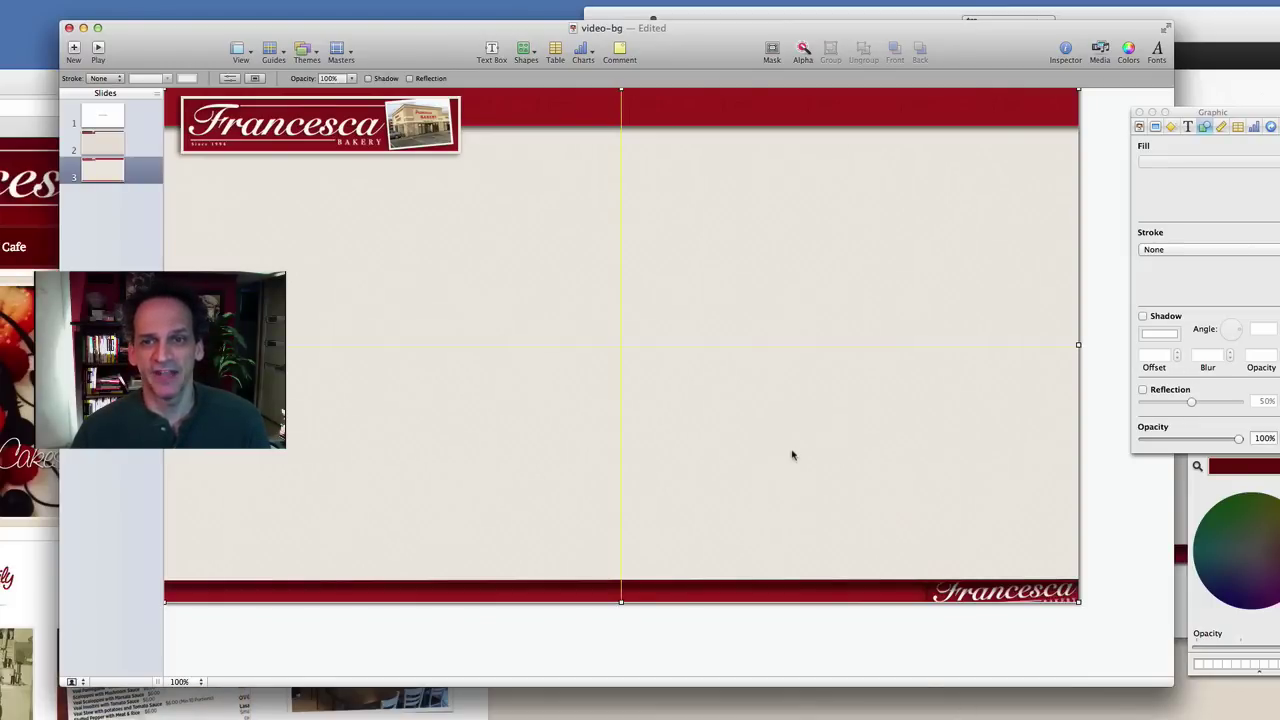
{"action": "left_click_drag", "start_coordinate": [792, 455], "coordinate": [792, 458]}
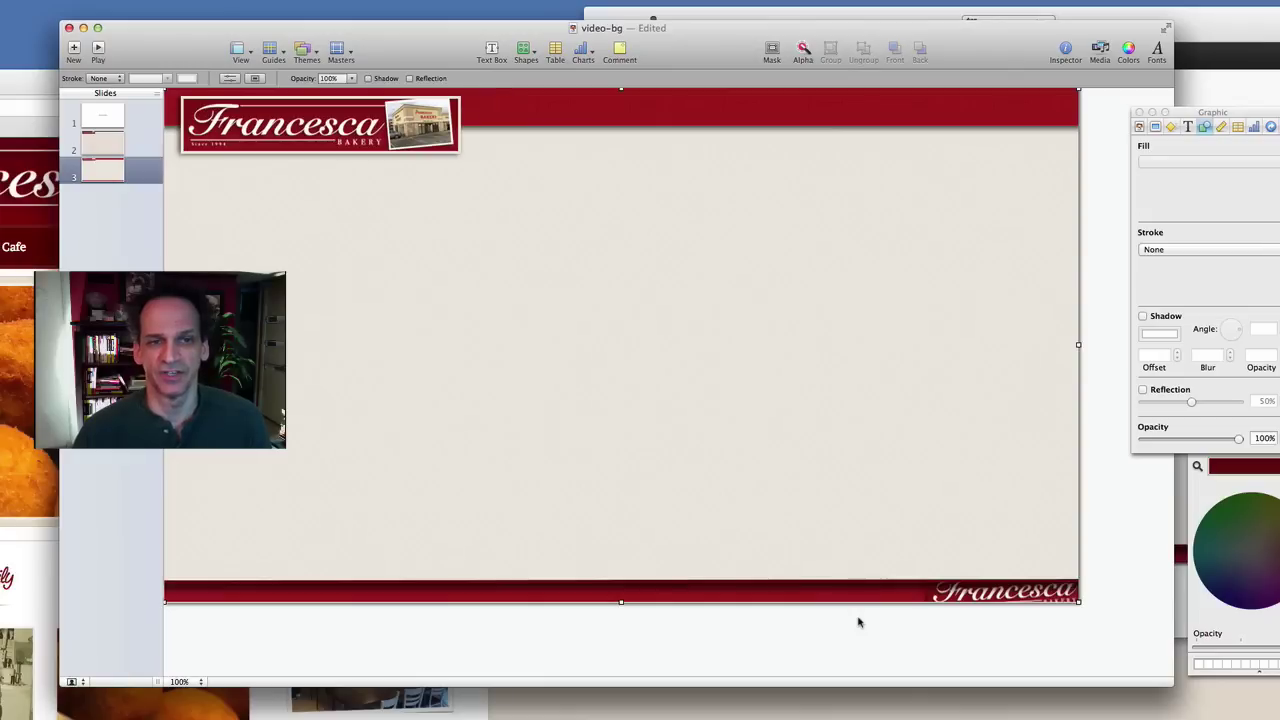
{"action": "left_click_drag", "start_coordinate": [621, 603], "coordinate": [620, 601]}
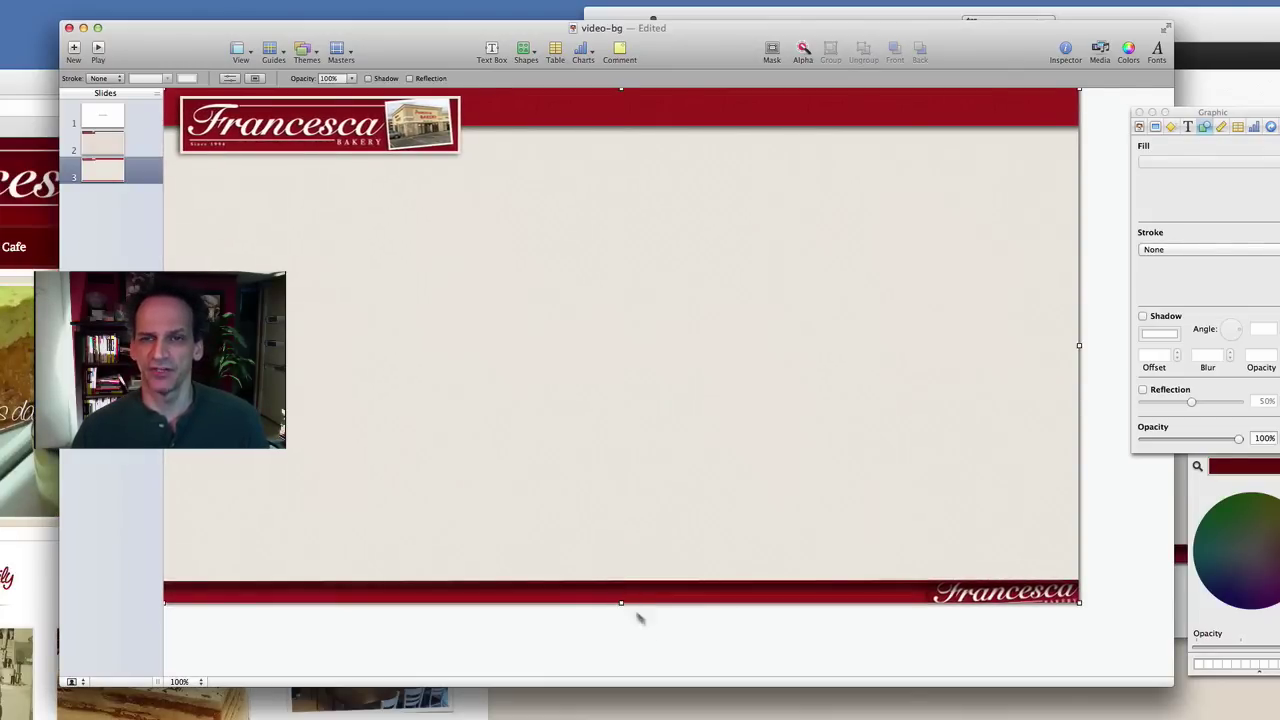
{"action": "left_click", "coordinate": [677, 648]}
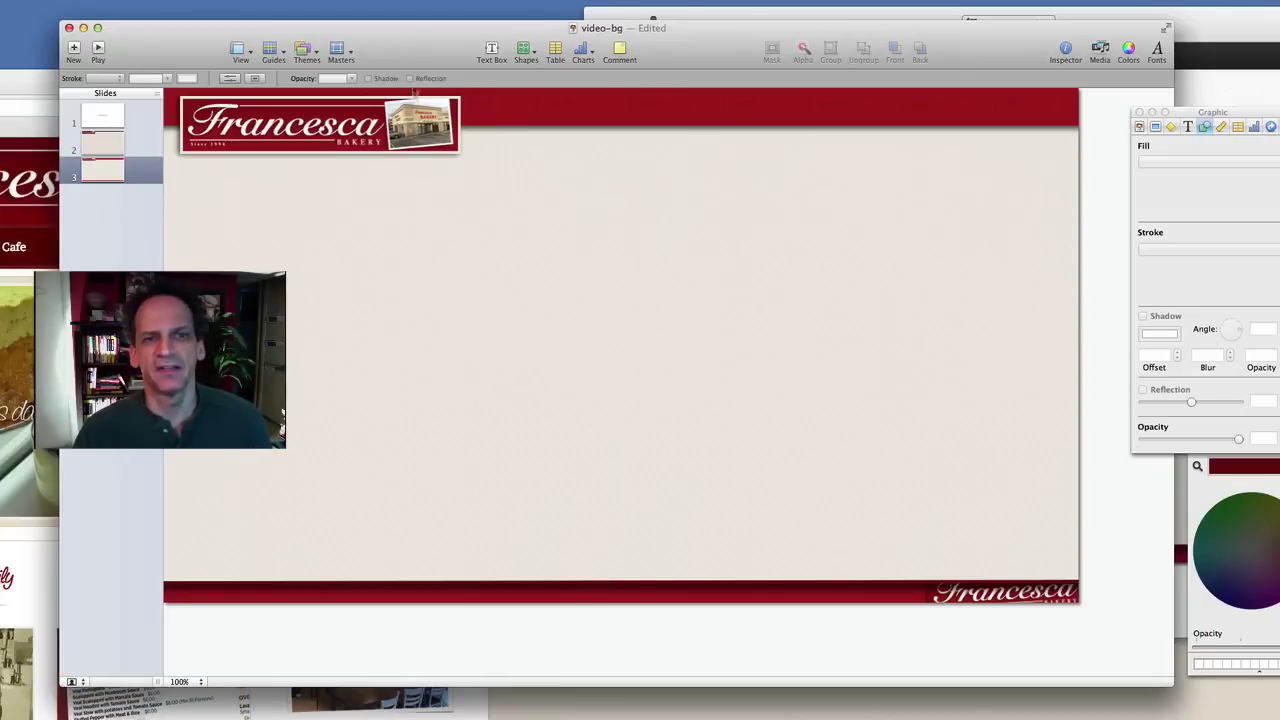
Save a version of the video-bg presentation.
{"action": "left_click", "coordinate": [100, 0]}
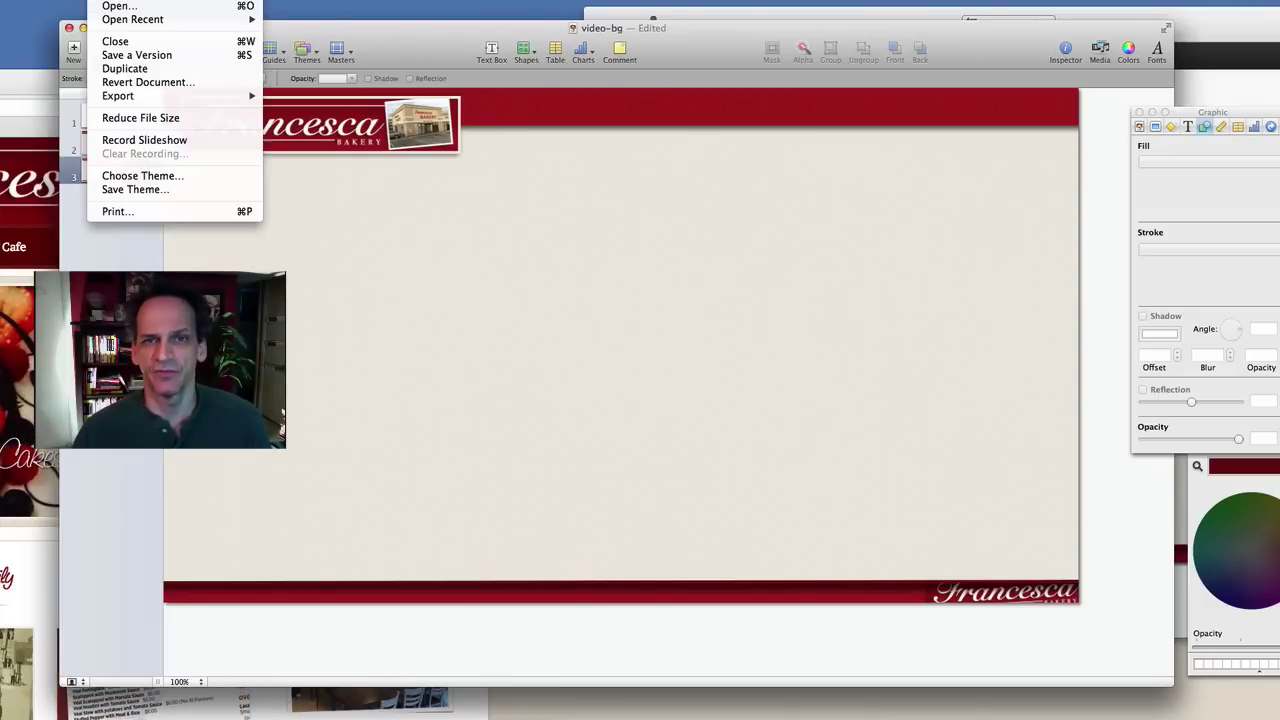
{"action": "left_click", "coordinate": [112, 56]}
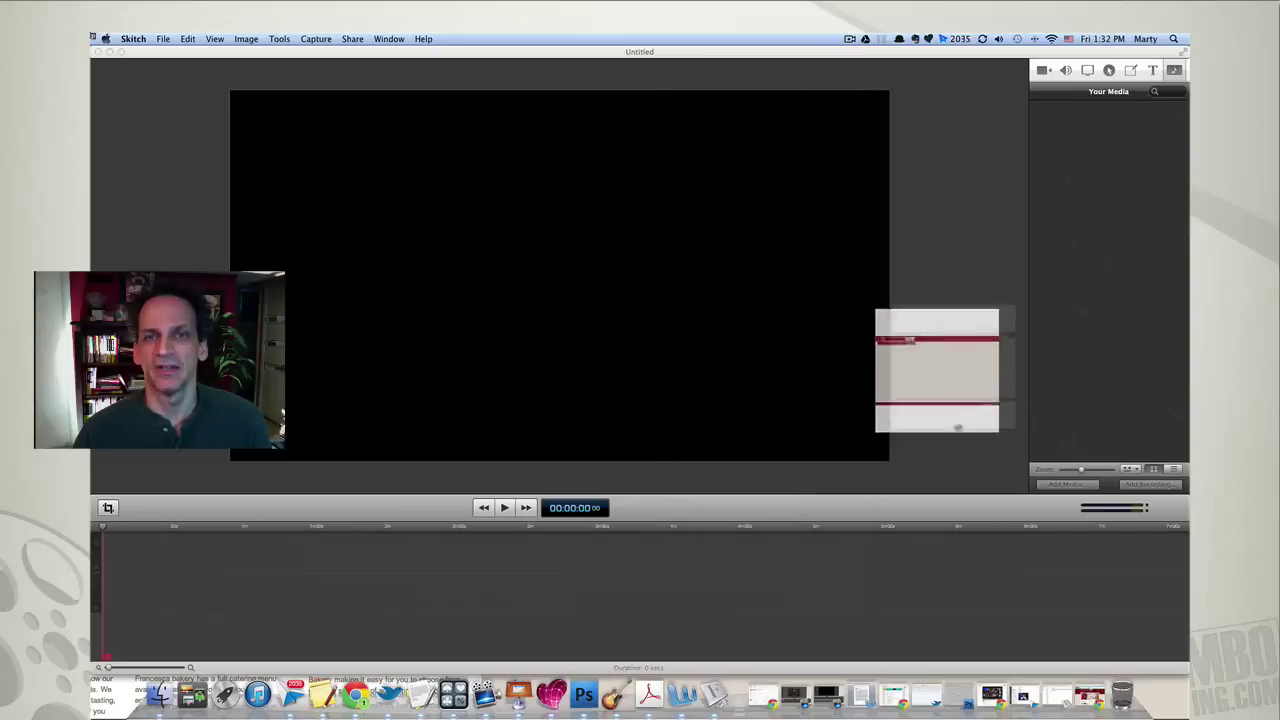
Add the captured background image from Skitch to the ScreenFlow media library, place it at the start of the timeline, and play it.
{"action": "left_click_drag", "start_coordinate": [952, 428], "coordinate": [1110, 382]}
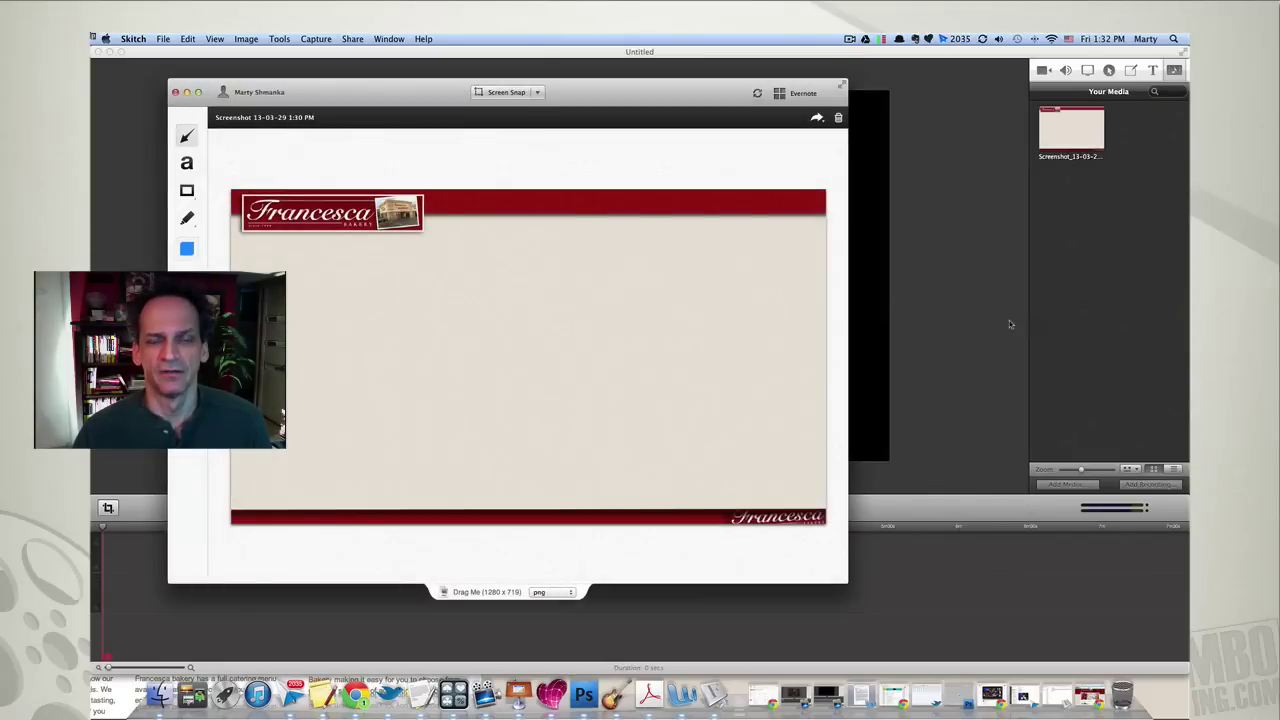
{"action": "left_click", "coordinate": [1009, 323]}
{"action": "left_click_drag", "start_coordinate": [1071, 128], "coordinate": [672, 628]}
{"action": "left_click_drag", "start_coordinate": [240, 600], "coordinate": [237, 631]}
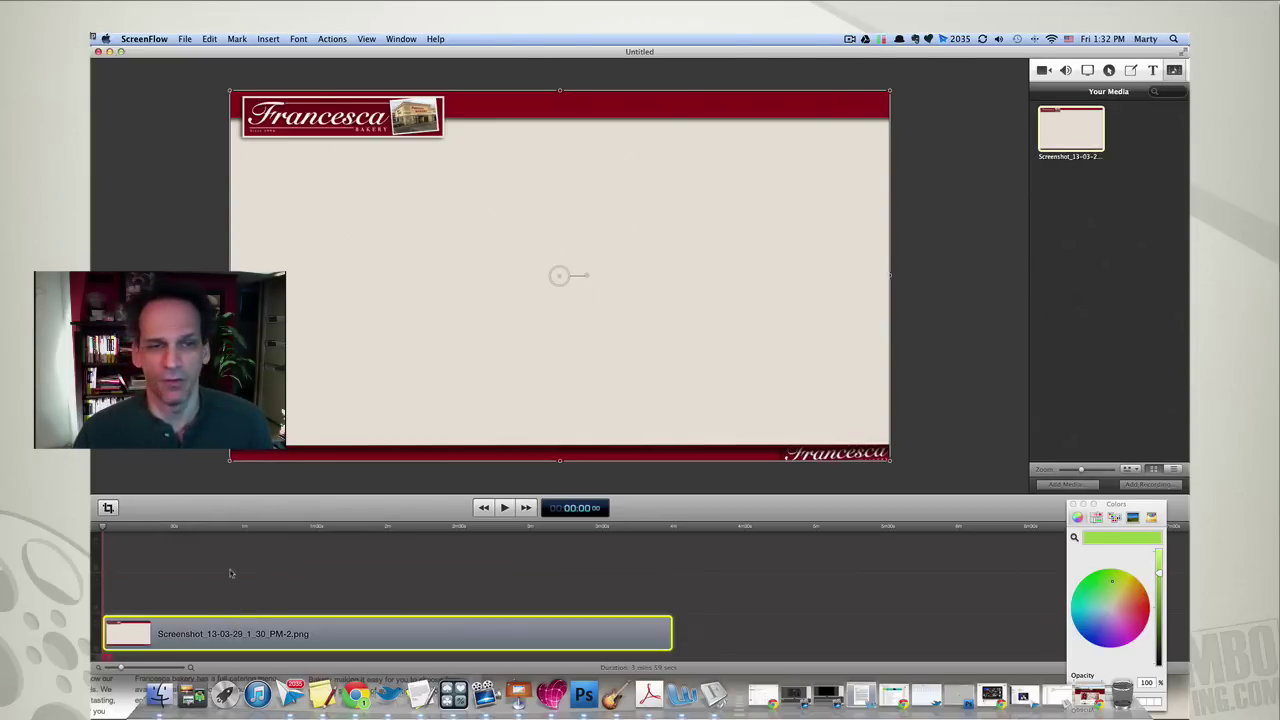
{"action": "key", "text": "space"}
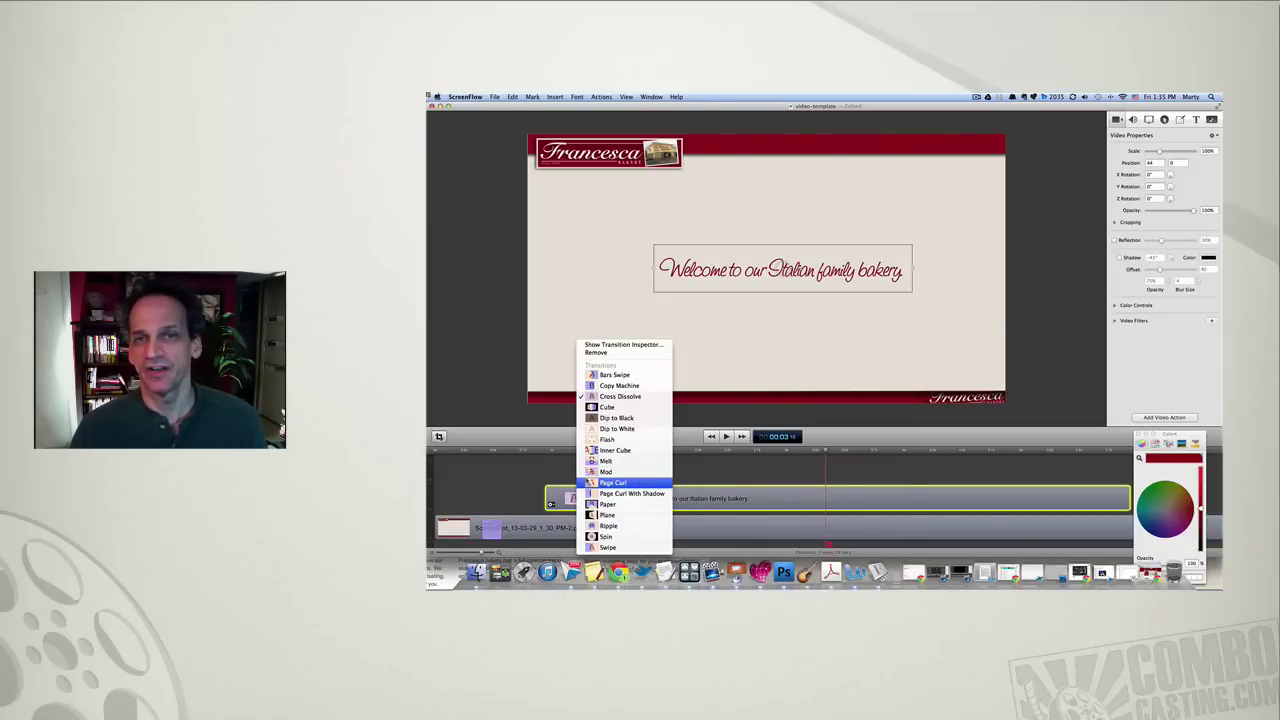
Try the Page Curl transition at the start of the "Welcome to our Italian family bakery." text clip and play it back.
{"action": "left_click", "coordinate": [488, 452]}
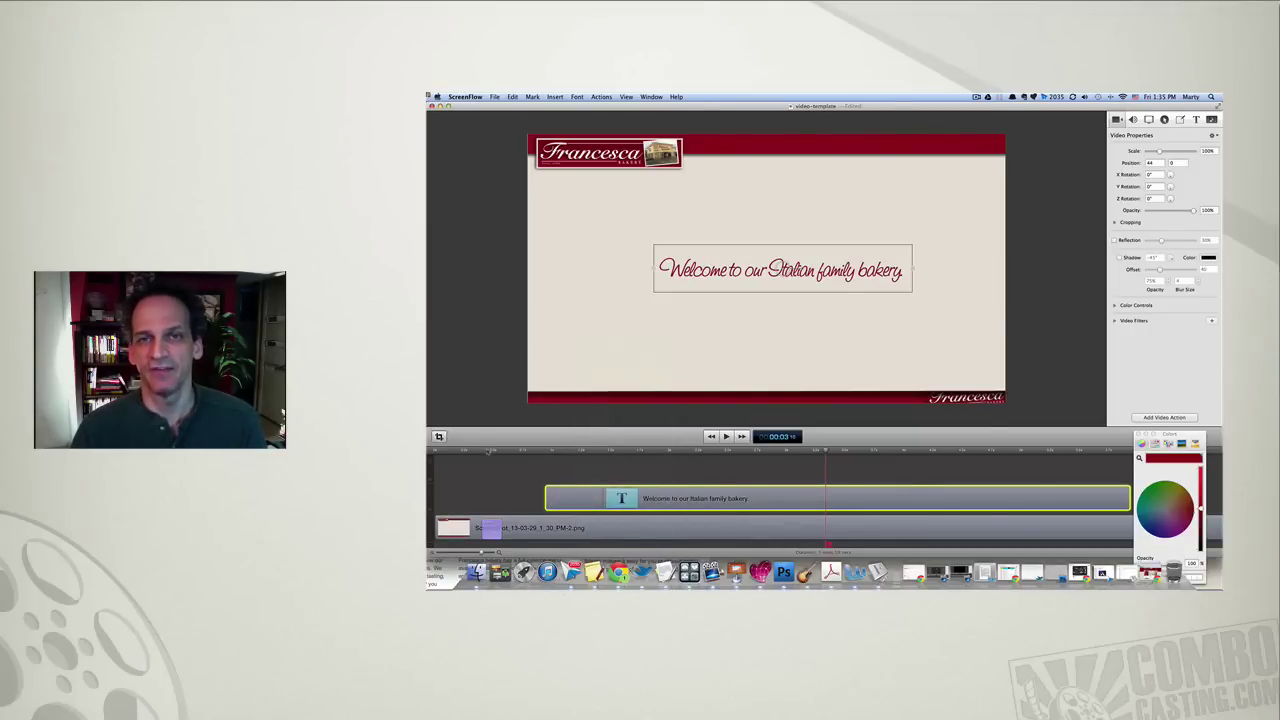
{"action": "left_click", "coordinate": [488, 452]}
{"action": "key", "text": "space"}
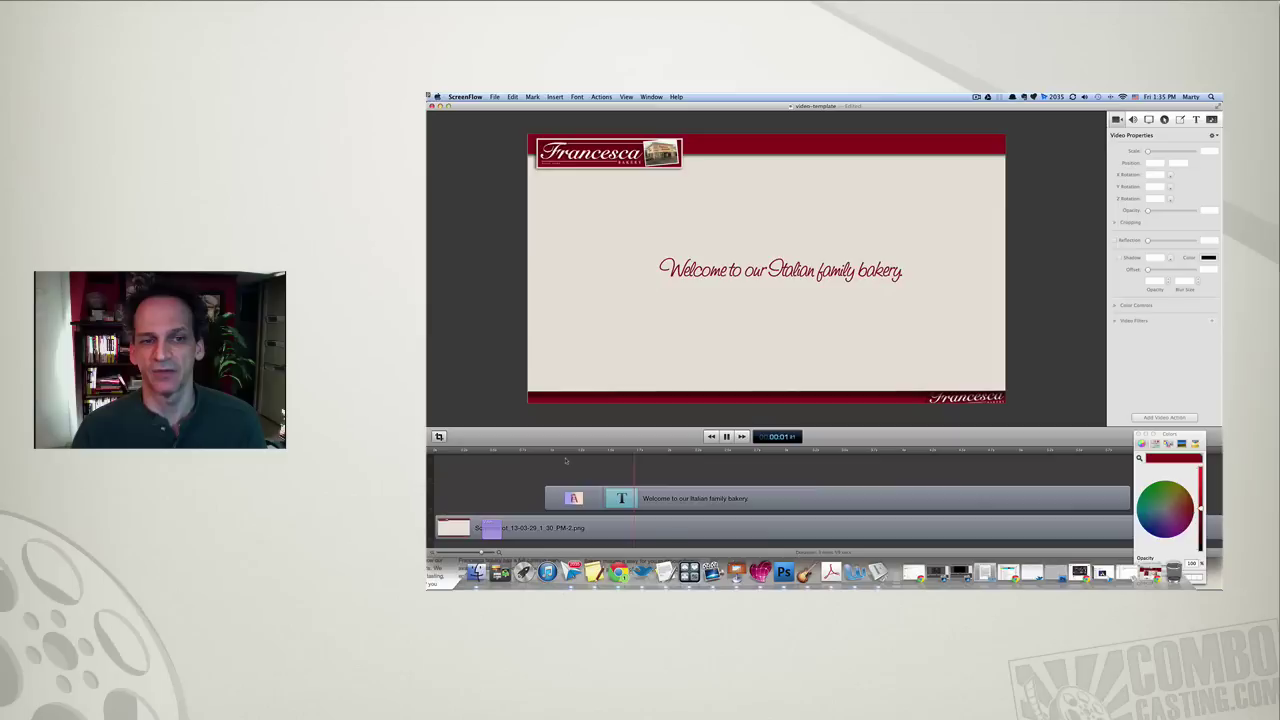
Replace the opening transition of the "Welcome to our Italian family bakery." text clip with a different transition style.
{"action": "left_click", "coordinate": [575, 497]}
{"action": "right_click", "coordinate": [575, 497]}
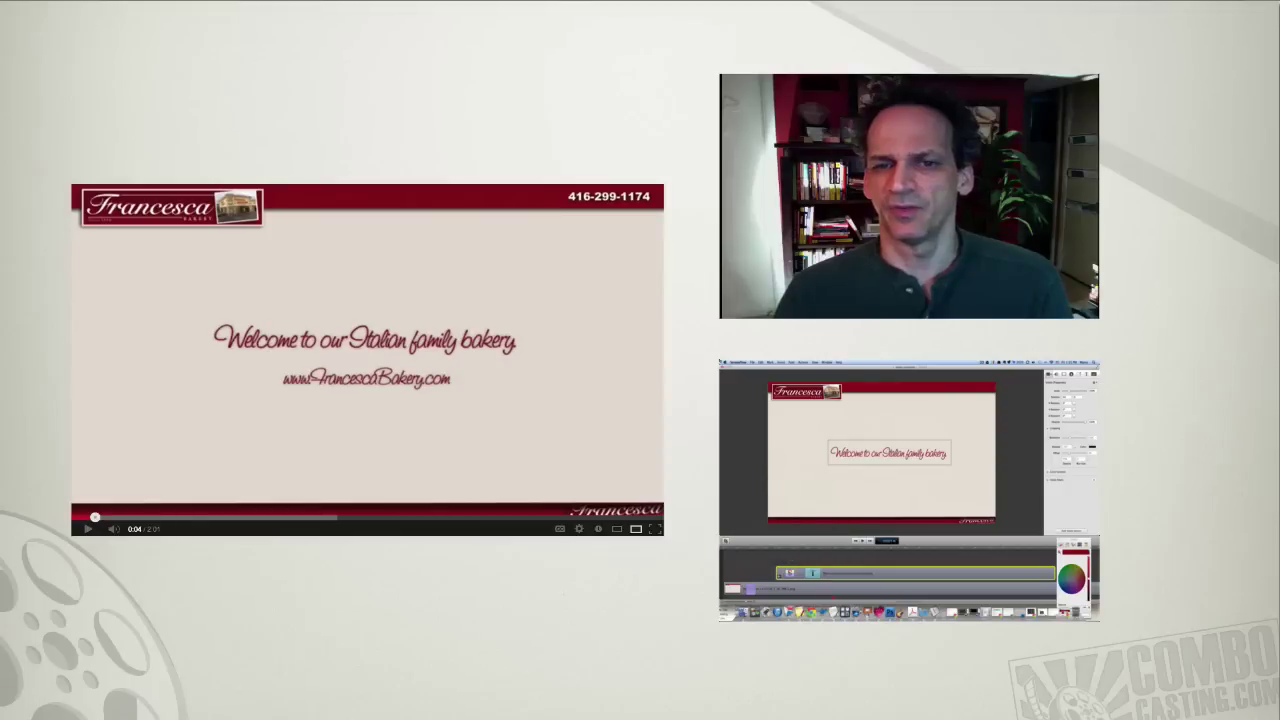
{"action": "right_click", "coordinate": [788, 573]}
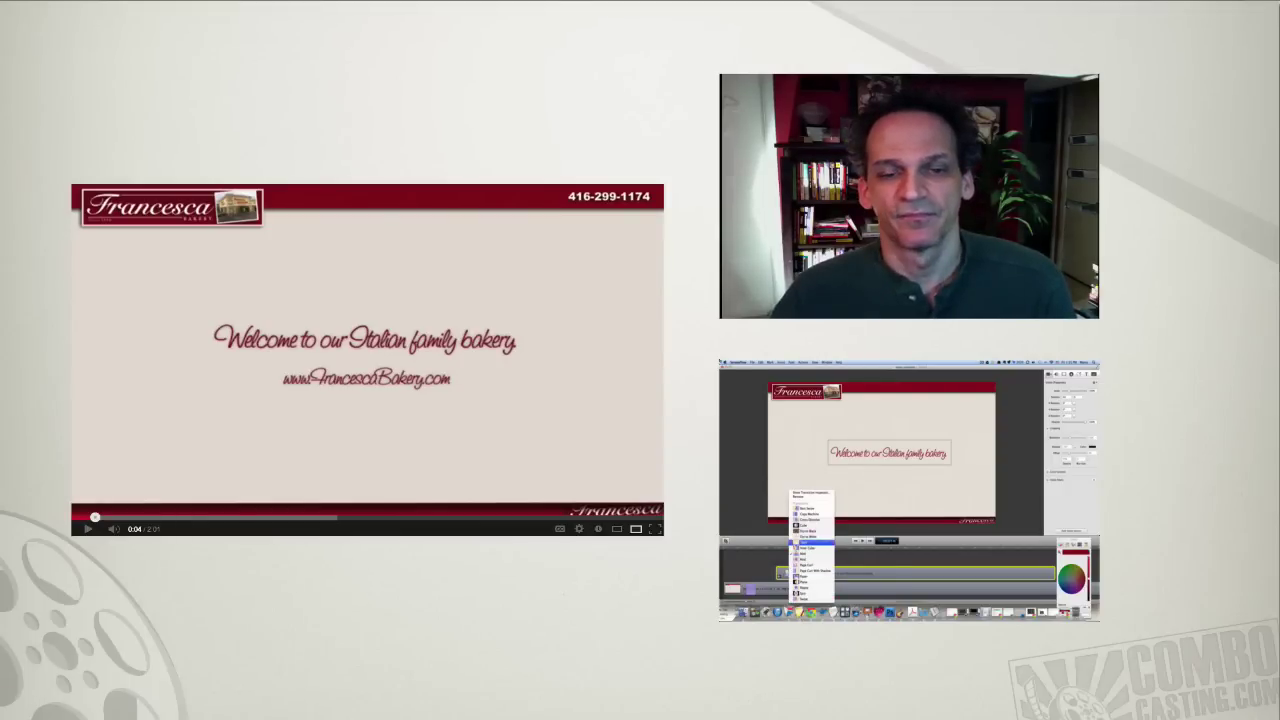
{"action": "left_click", "coordinate": [805, 524]}
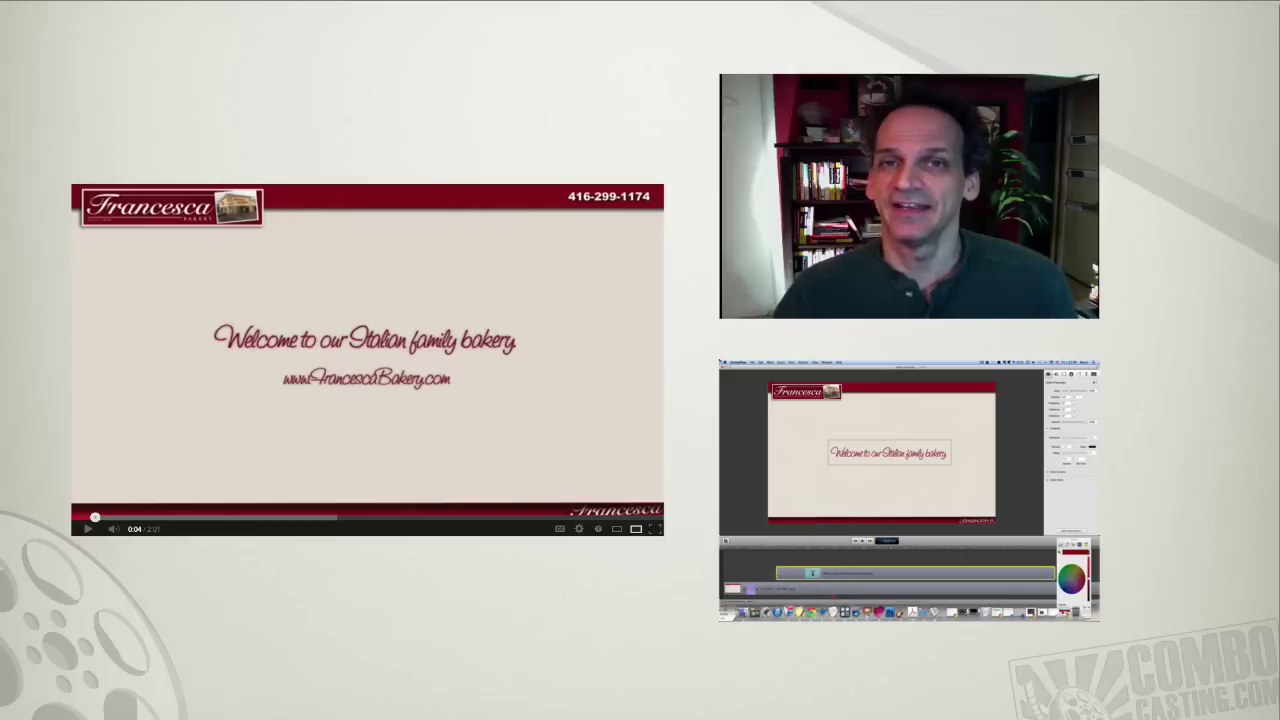